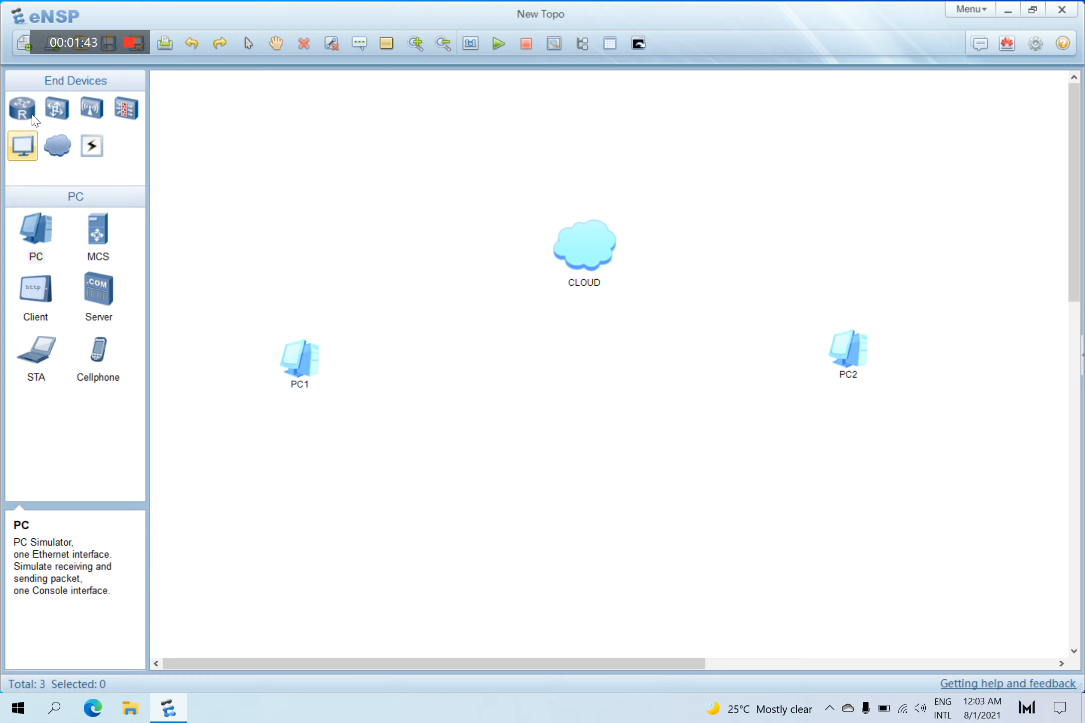
pyautogui.click(30, 114)
pyautogui.click(50, 109)
pyautogui.click(87, 108)
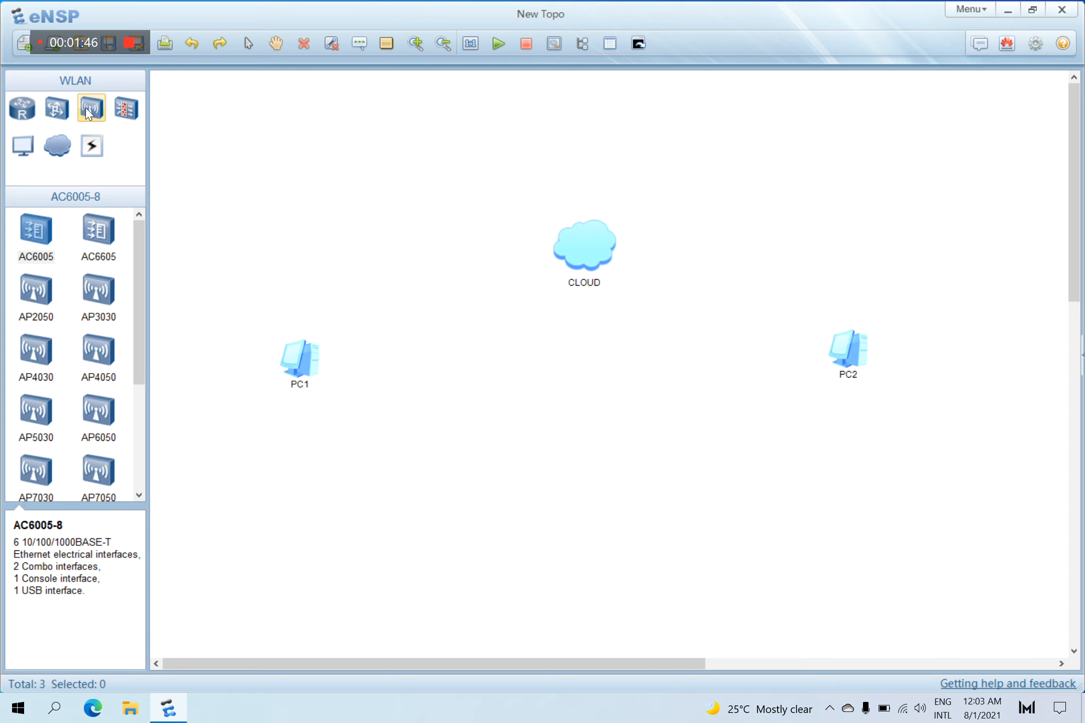
pyautogui.click(21, 148)
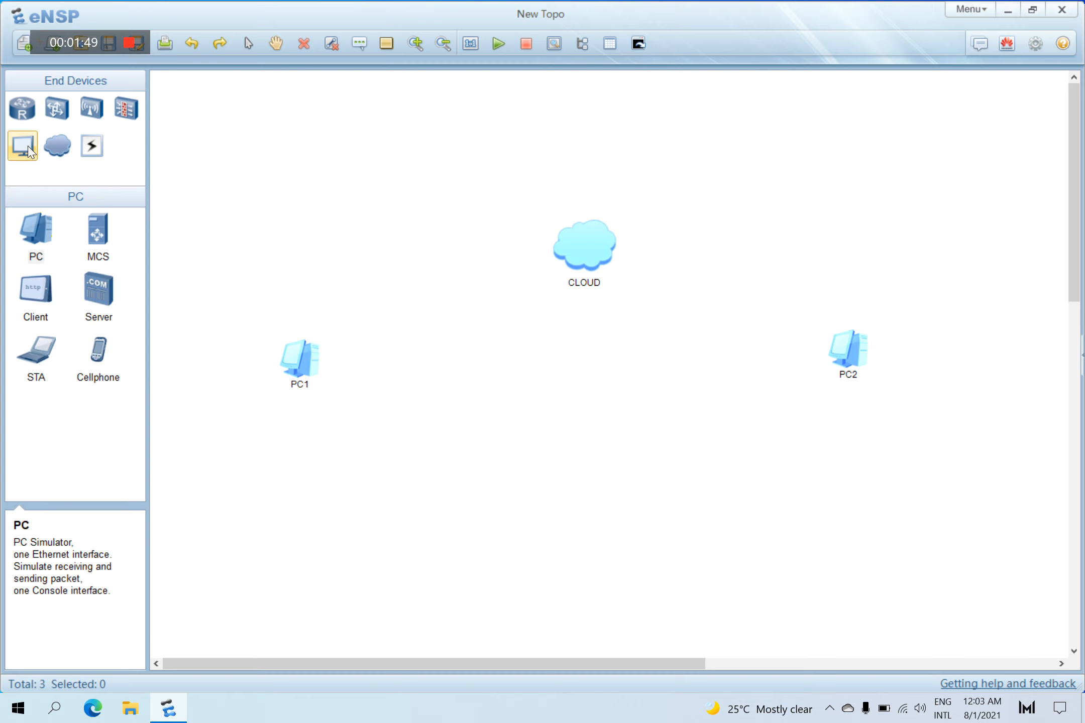
# - Add a second cloud device to the topology, above PC1
pyautogui.click(58, 147)
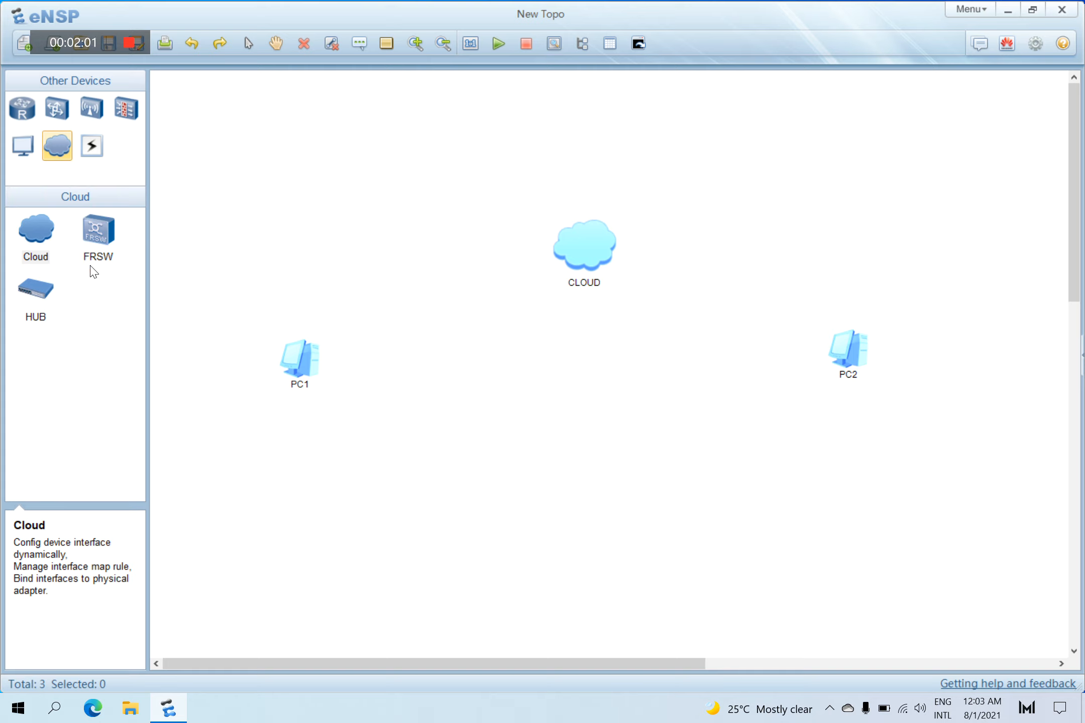
pyautogui.click(43, 242)
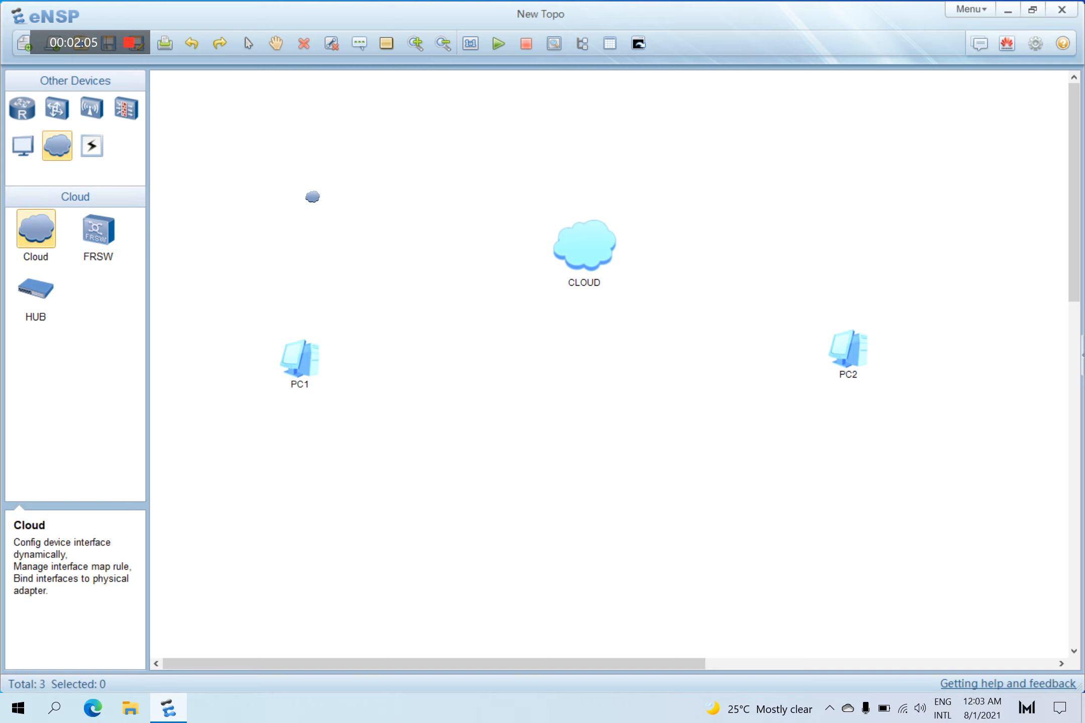
pyautogui.click(314, 195)
pyautogui.rightClick(353, 133)
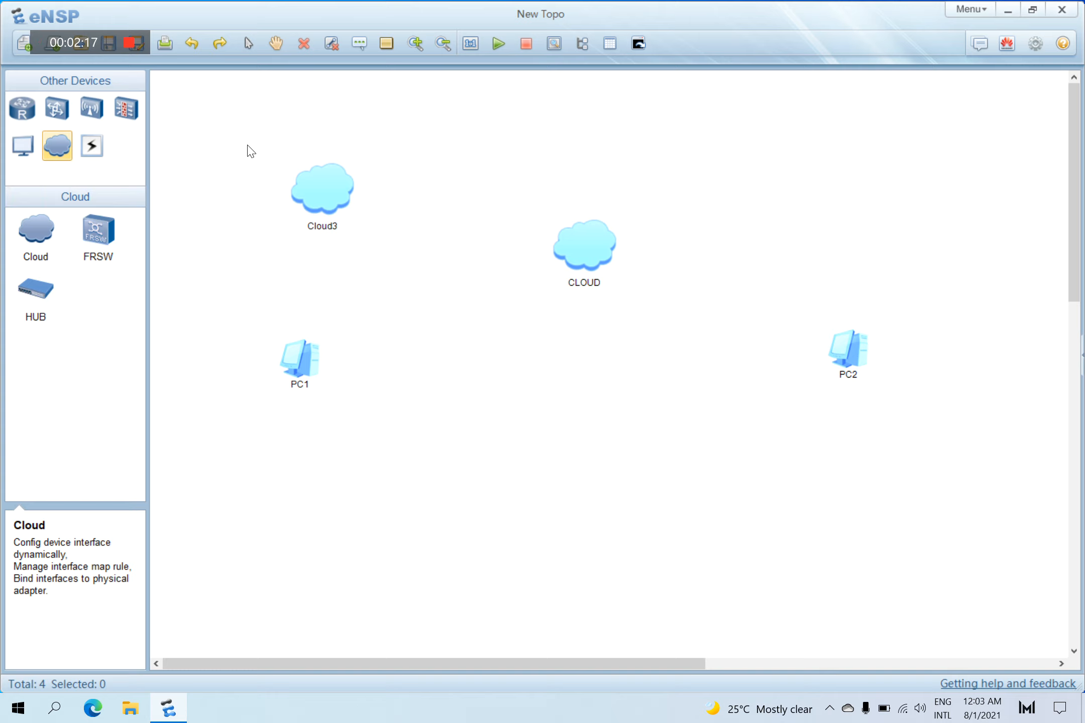
# - Delete the extra cloud device above PC1 from the topology
pyautogui.moveTo(244, 136); pyautogui.dragTo(403, 261)
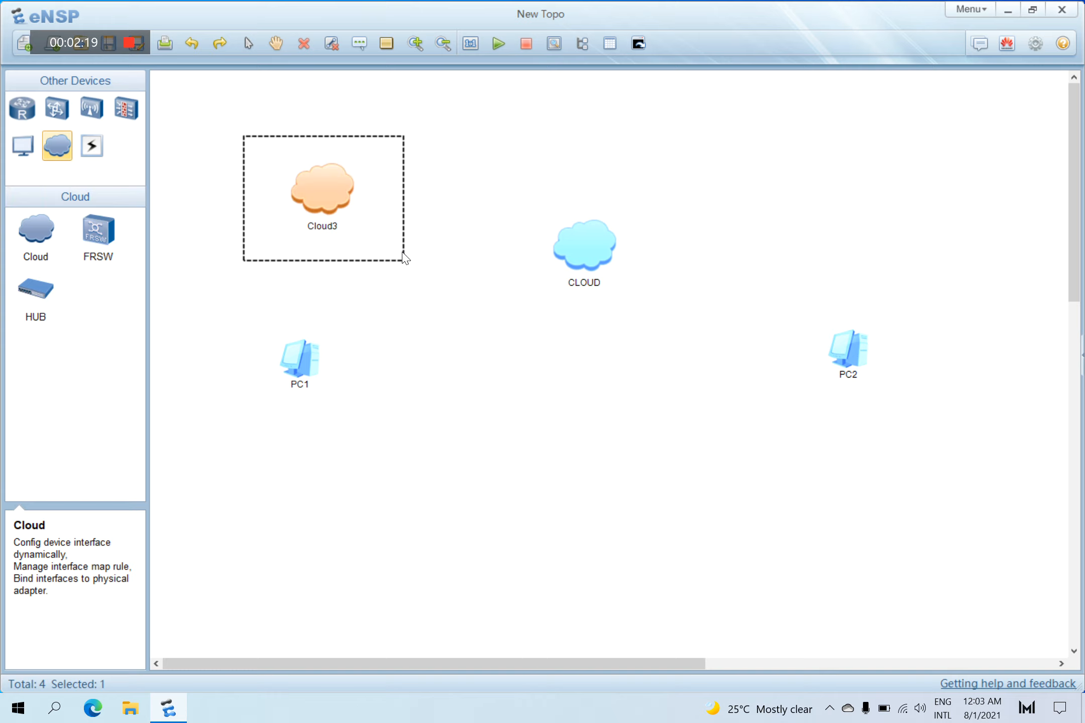
pyautogui.press('Delete')
pyautogui.press('Return')
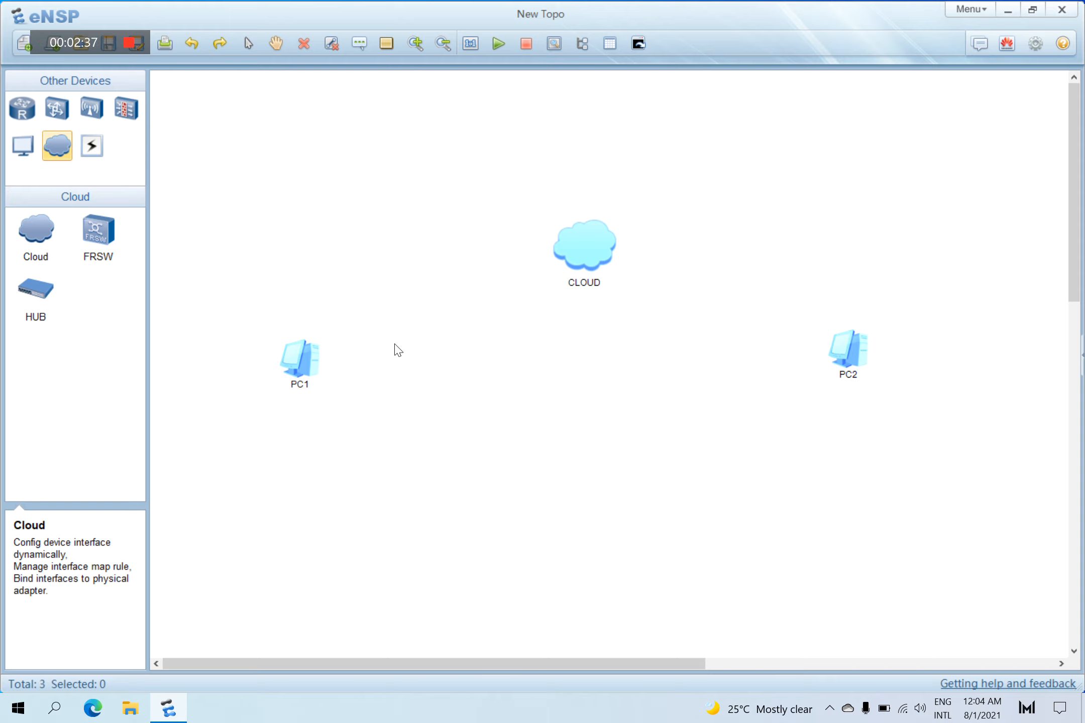
# - Open the settings of the CLOUD device and display the adapters available for its port binding
pyautogui.rightClick(597, 239)
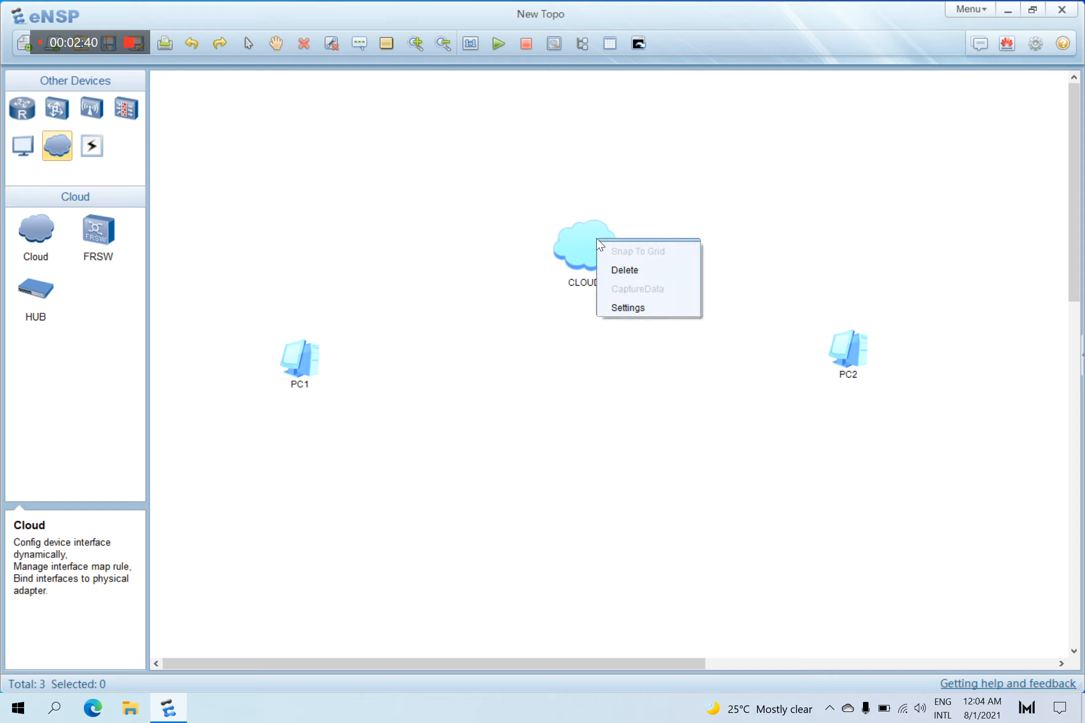
pyautogui.click(623, 310)
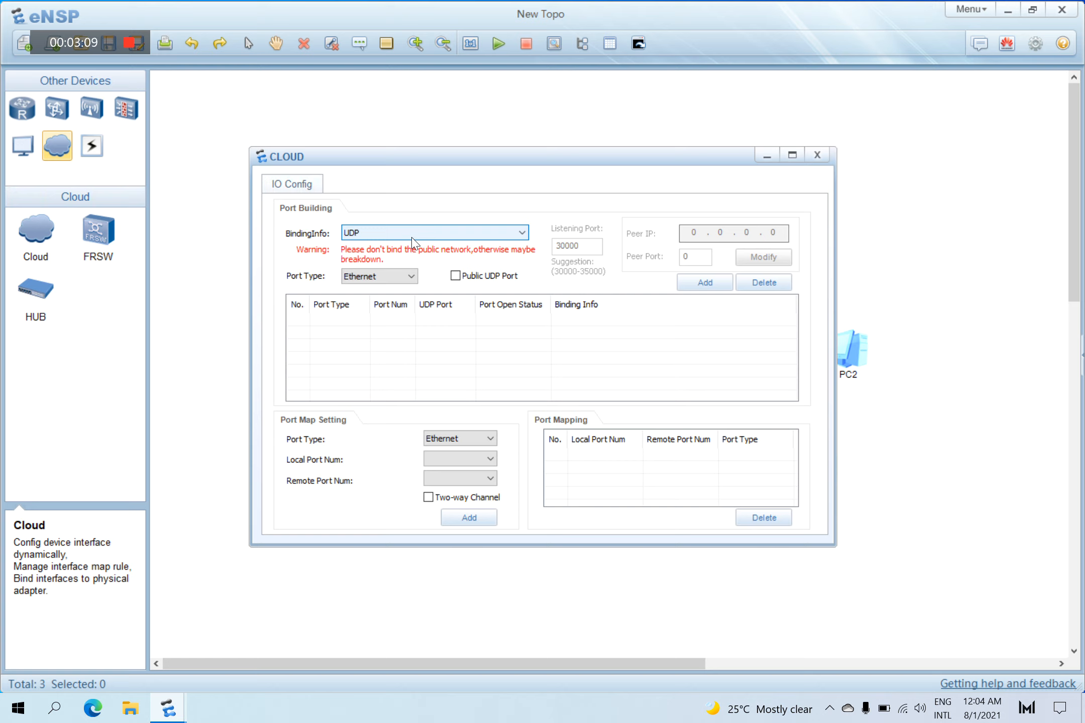
pyautogui.moveTo(536, 160); pyautogui.dragTo(497, 369)
pyautogui.moveTo(374, 372); pyautogui.dragTo(375, 426)
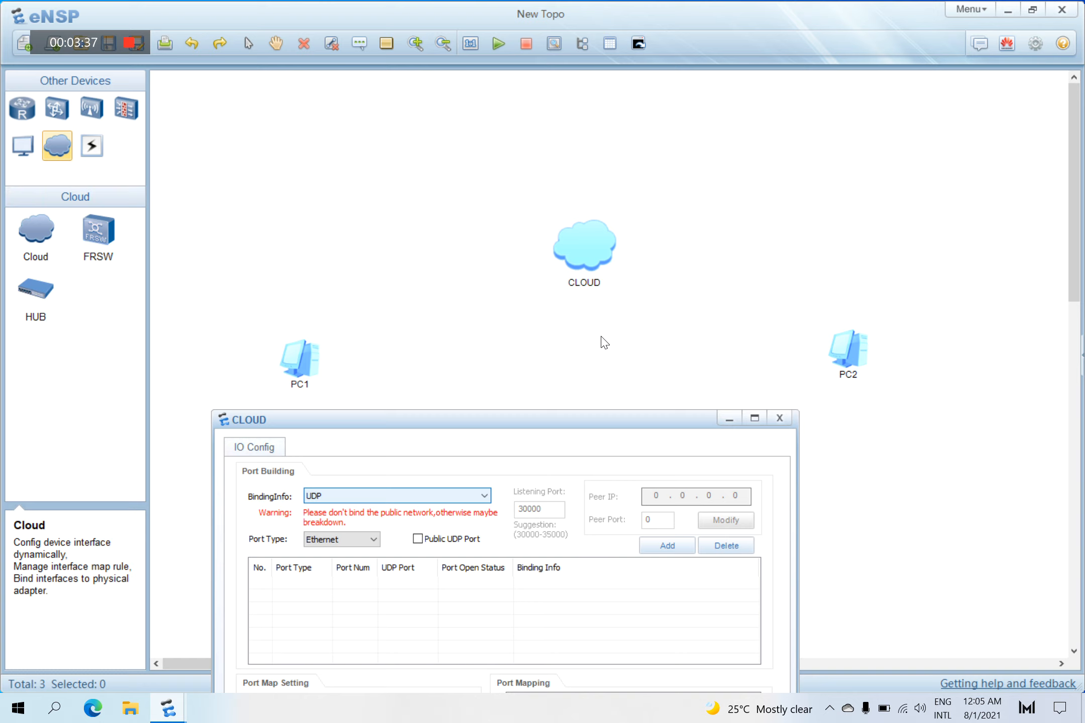
pyautogui.moveTo(545, 426); pyautogui.dragTo(580, 201)
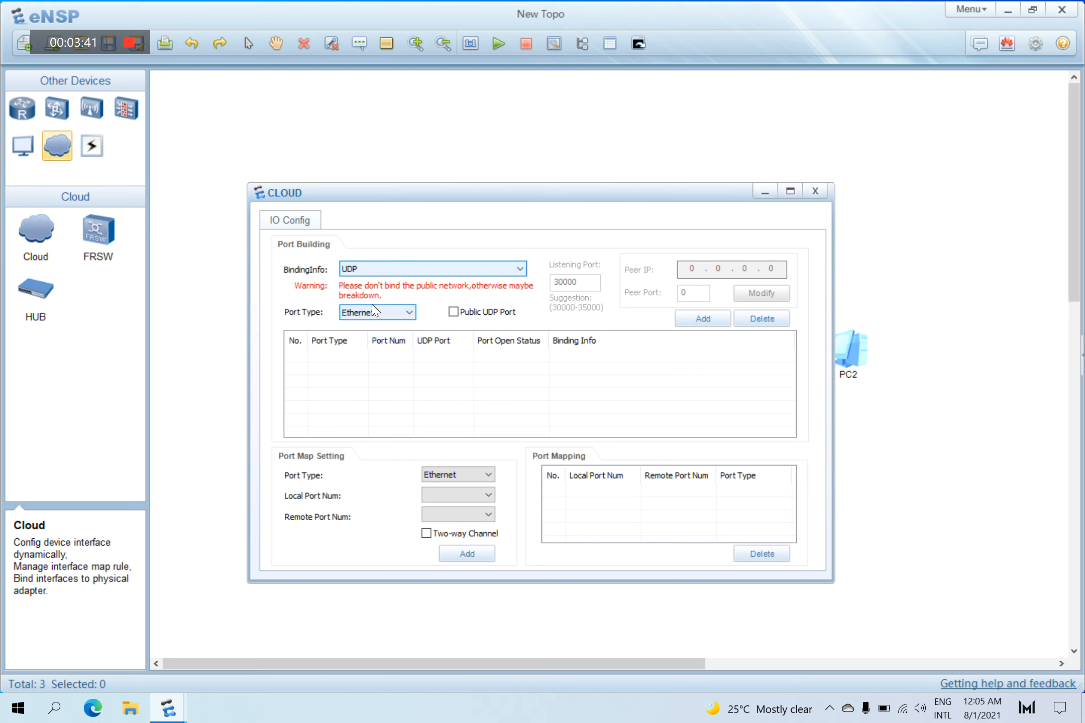
pyautogui.click(394, 272)
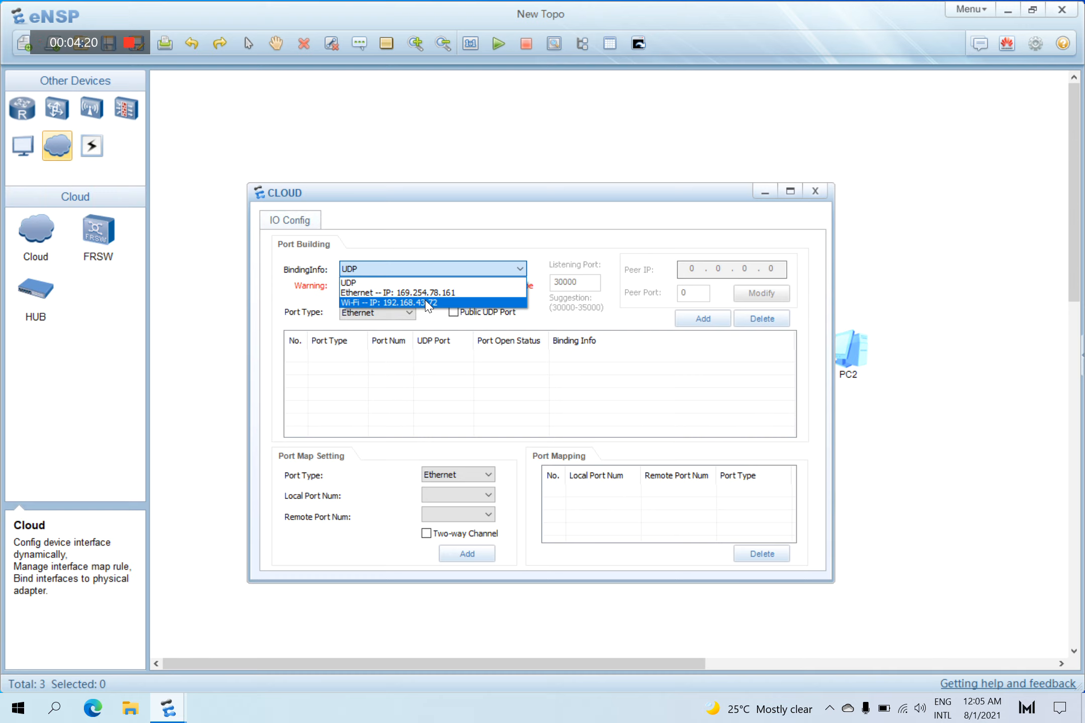
# - Open the Windows Command Prompt, enlarge its text and run IPCONFIG /ALL to list the computer's network adapters
pyautogui.press('super+r')
pyautogui.press('Return')
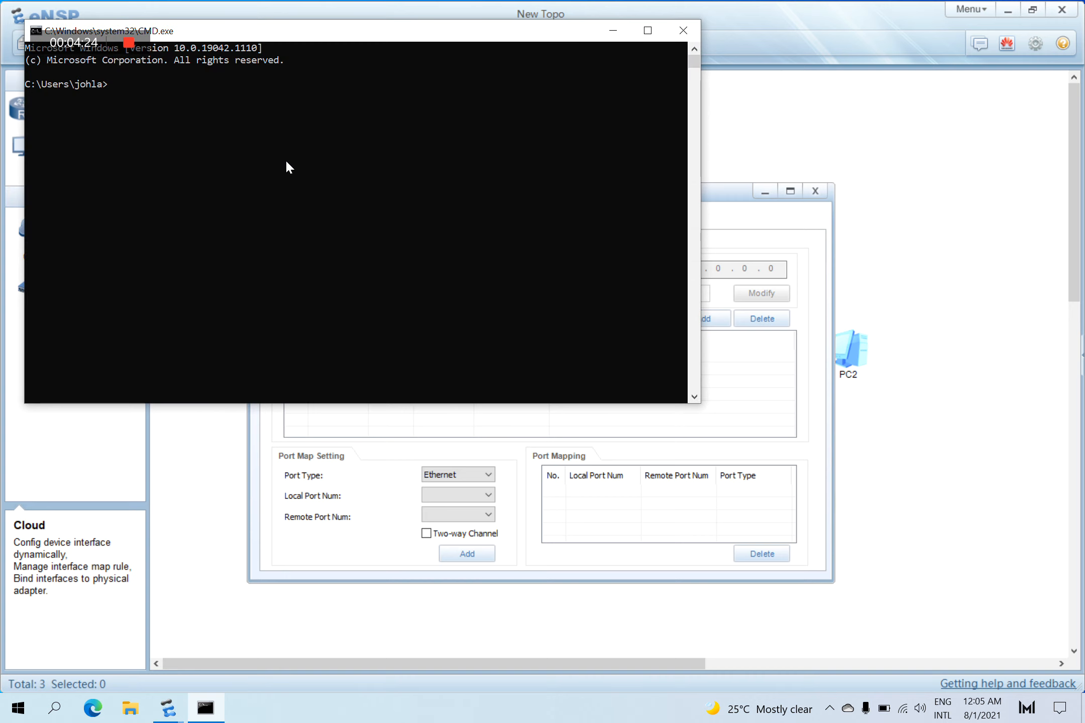
pyautogui.keyDown('ctrl'); pyautogui.scroll(1, 287, 162); pyautogui.keyUp('ctrl')
pyautogui.write('IPCONFI')
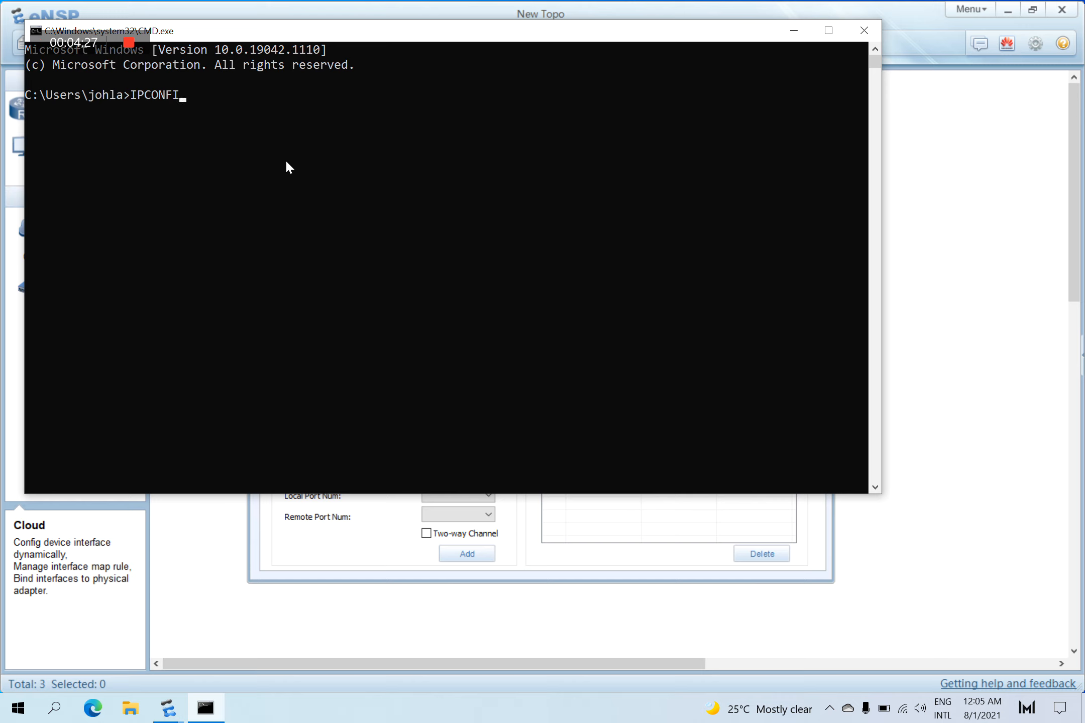
pyautogui.press('Return')
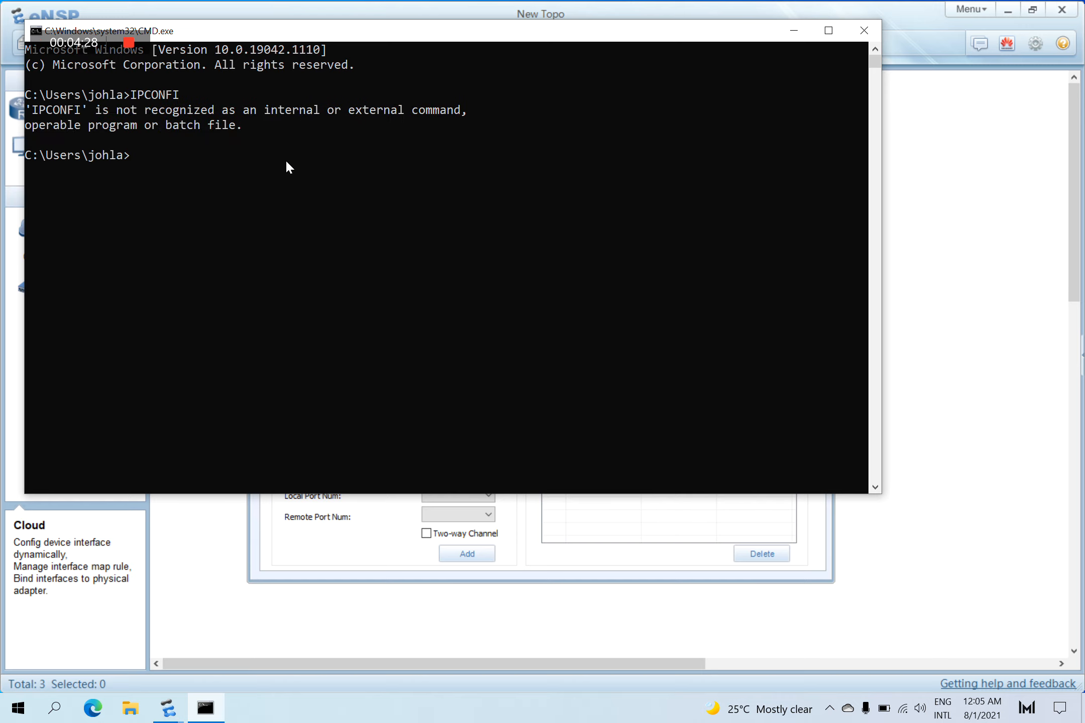
pyautogui.press('Up')
pyautogui.press('BackSpace')
pyautogui.write('IG /ALL')
pyautogui.press('Return')
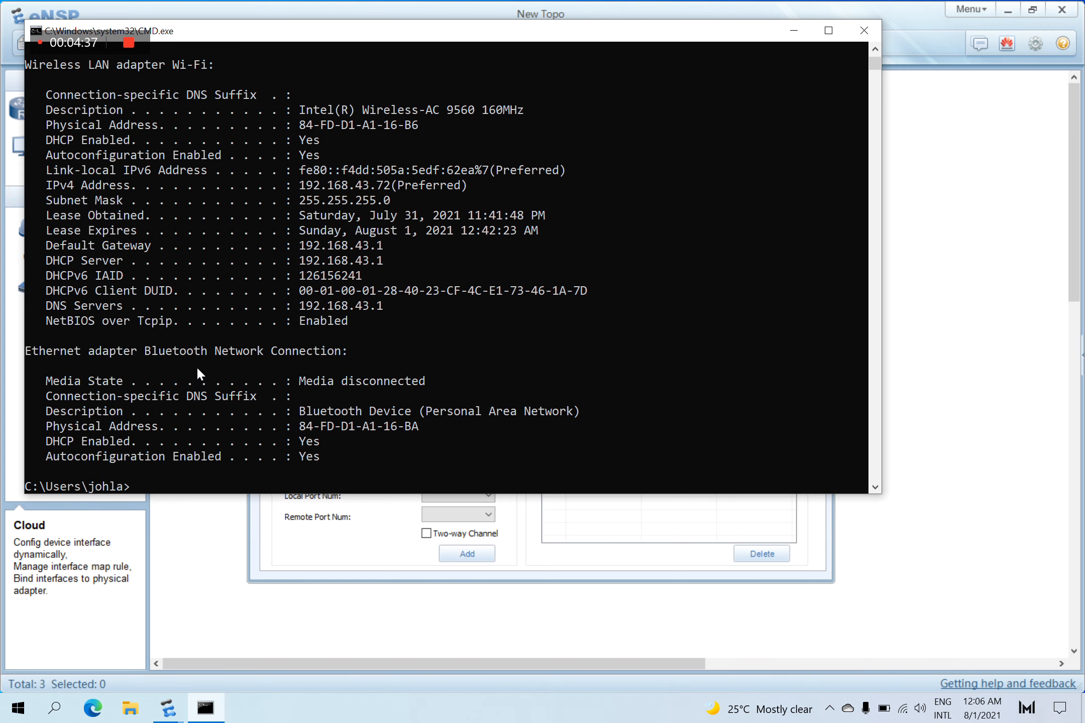
# - Find the Wi-Fi adapter's IPv4 address in the output and compare it with the binding options in the CLOUD settings
pyautogui.moveTo(39, 366); pyautogui.dragTo(123, 366)
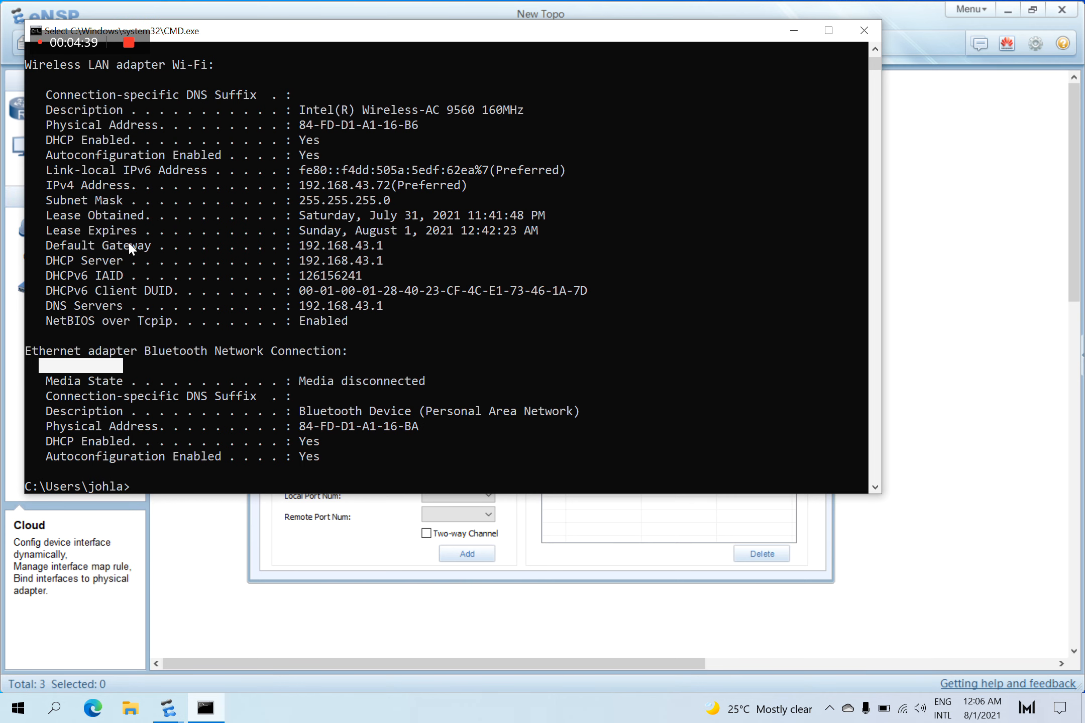
pyautogui.scroll(2, 92, 159)
pyautogui.click(36, 156)
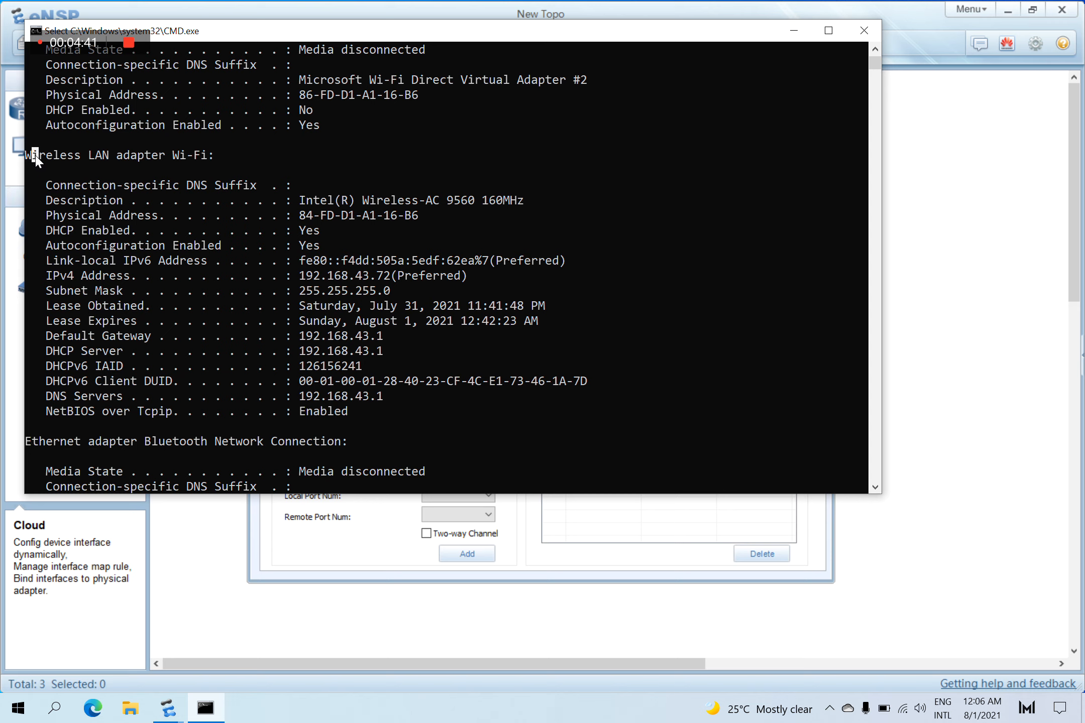
pyautogui.moveTo(98, 162); pyautogui.dragTo(101, 175)
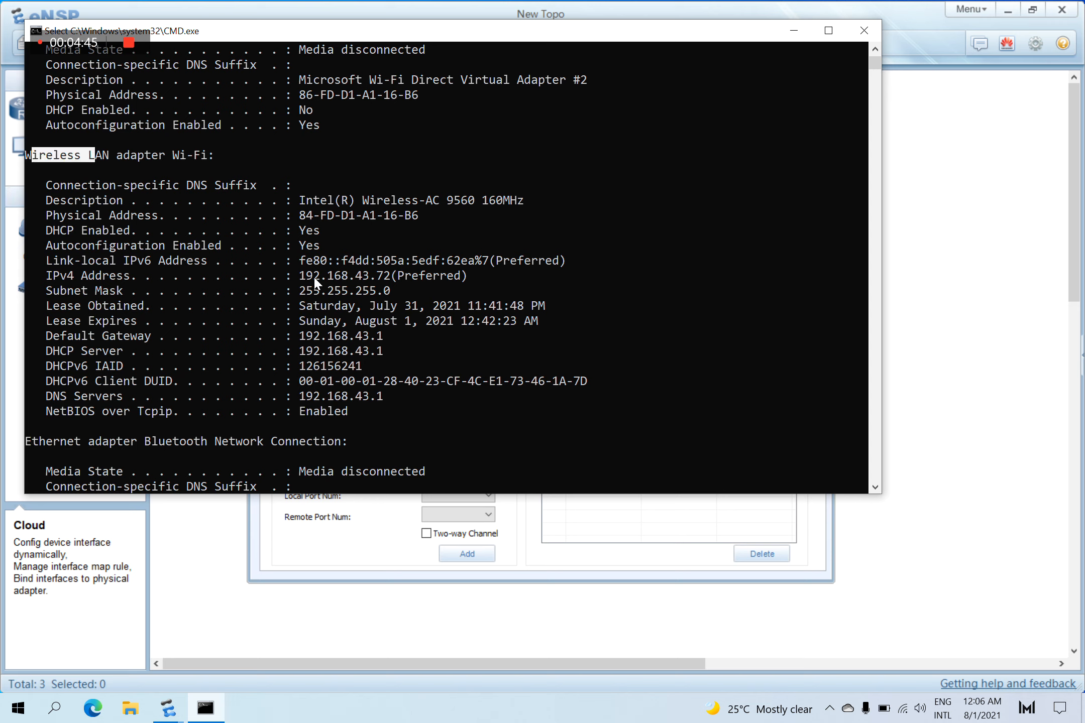
pyautogui.moveTo(299, 276); pyautogui.dragTo(393, 279)
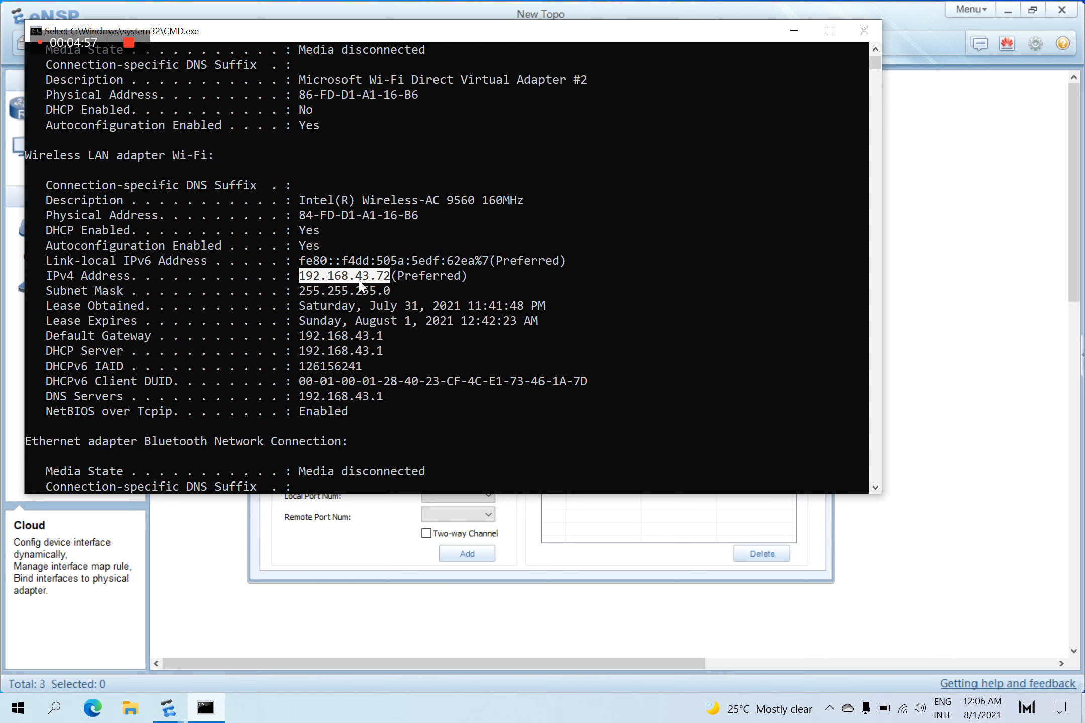
pyautogui.hotkey('alt', 'Tab')
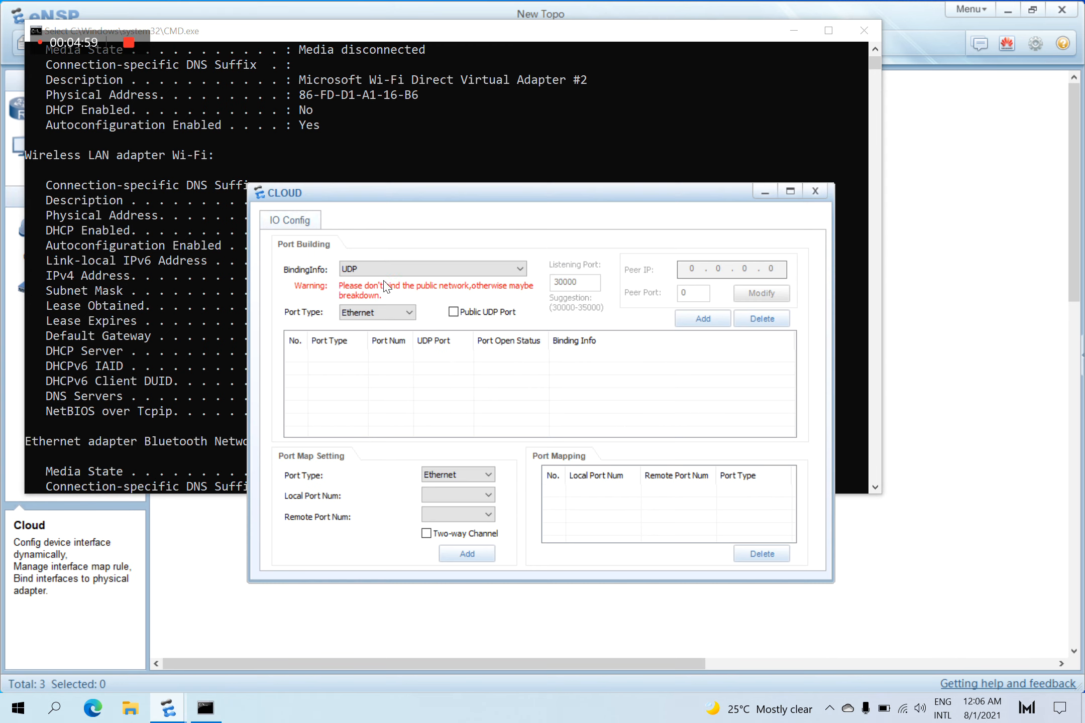
pyautogui.click(409, 269)
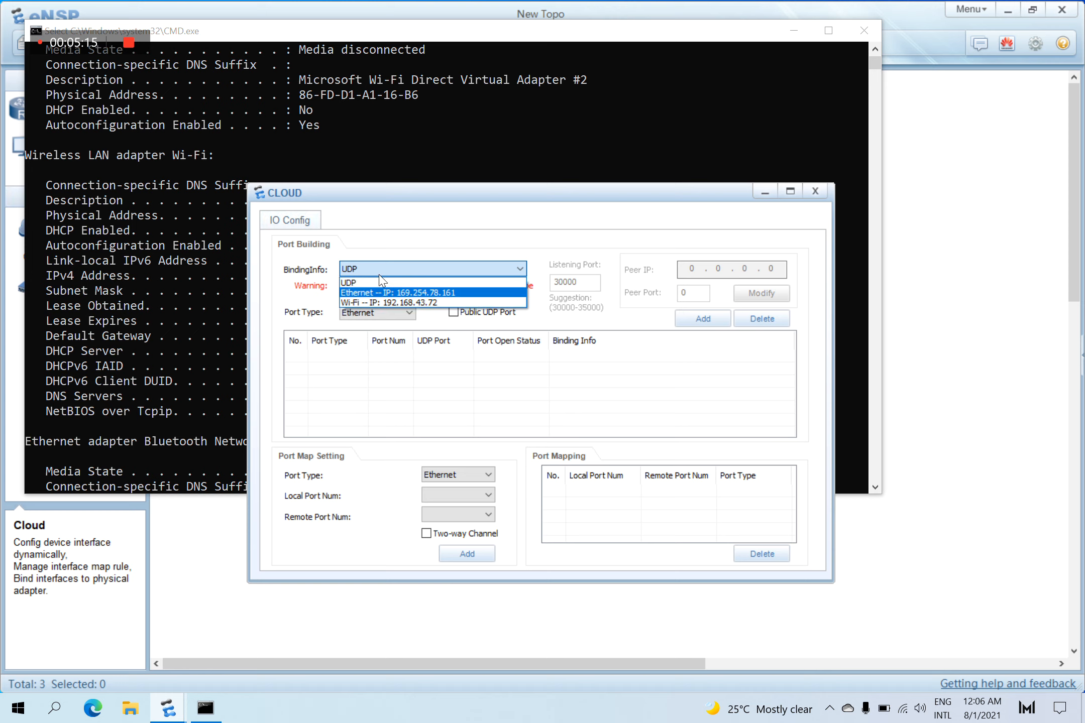
# - Look through the other adapters in the ipconfig output, then close the Command Prompt and return to the CLOUD settings
pyautogui.click(286, 155)
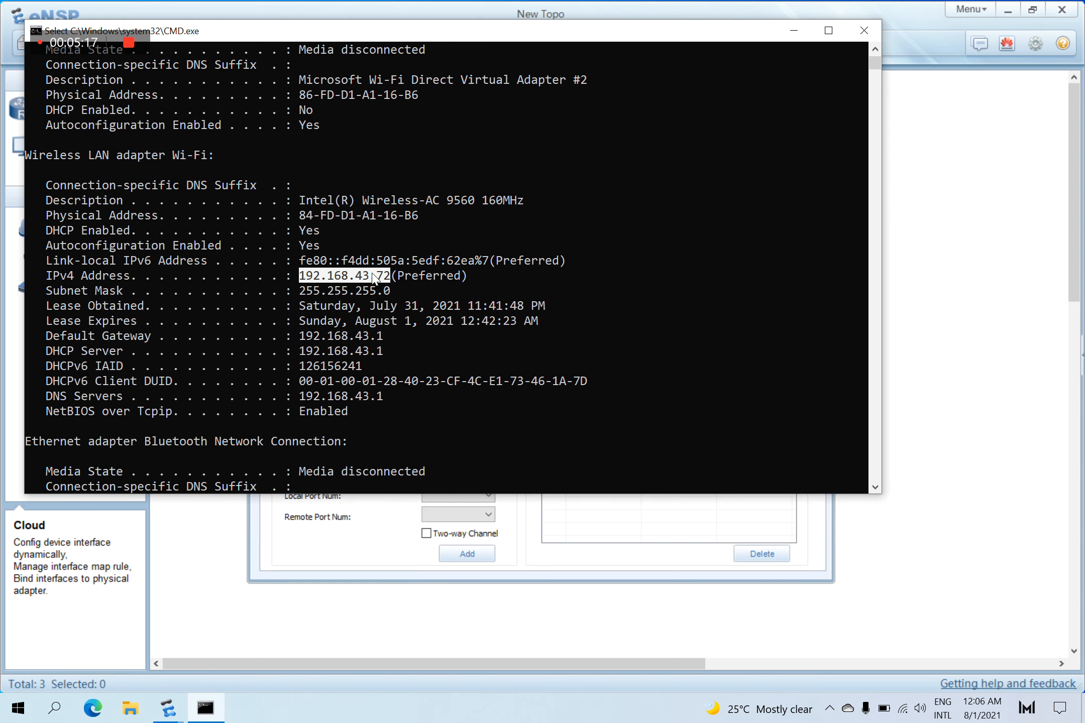
pyautogui.scroll(1, 373, 273)
pyautogui.click(414, 272)
pyautogui.scroll(2, 369, 247)
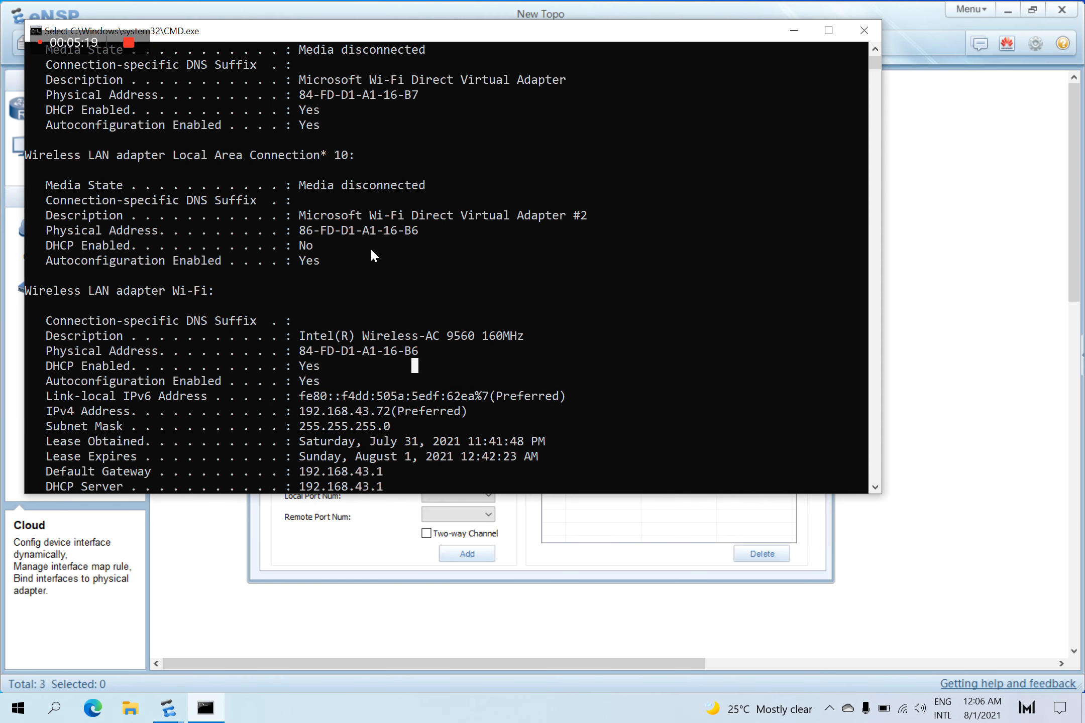
pyautogui.scroll(1, 317, 267)
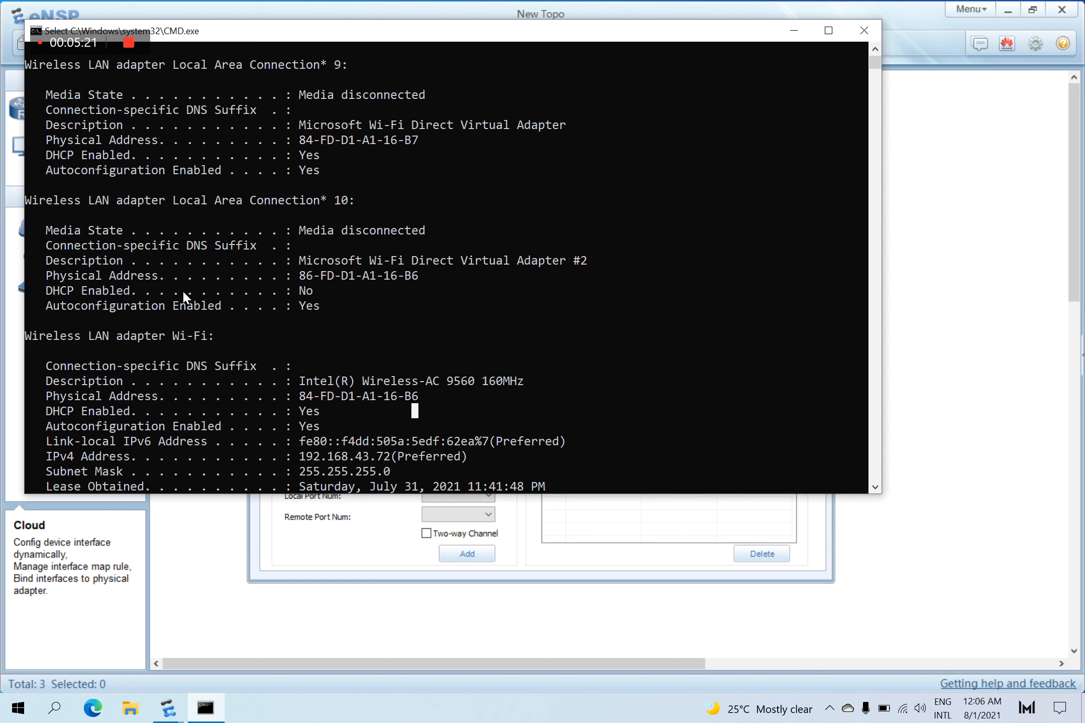
pyautogui.scroll(1, 184, 301)
pyautogui.scroll(4, 188, 232)
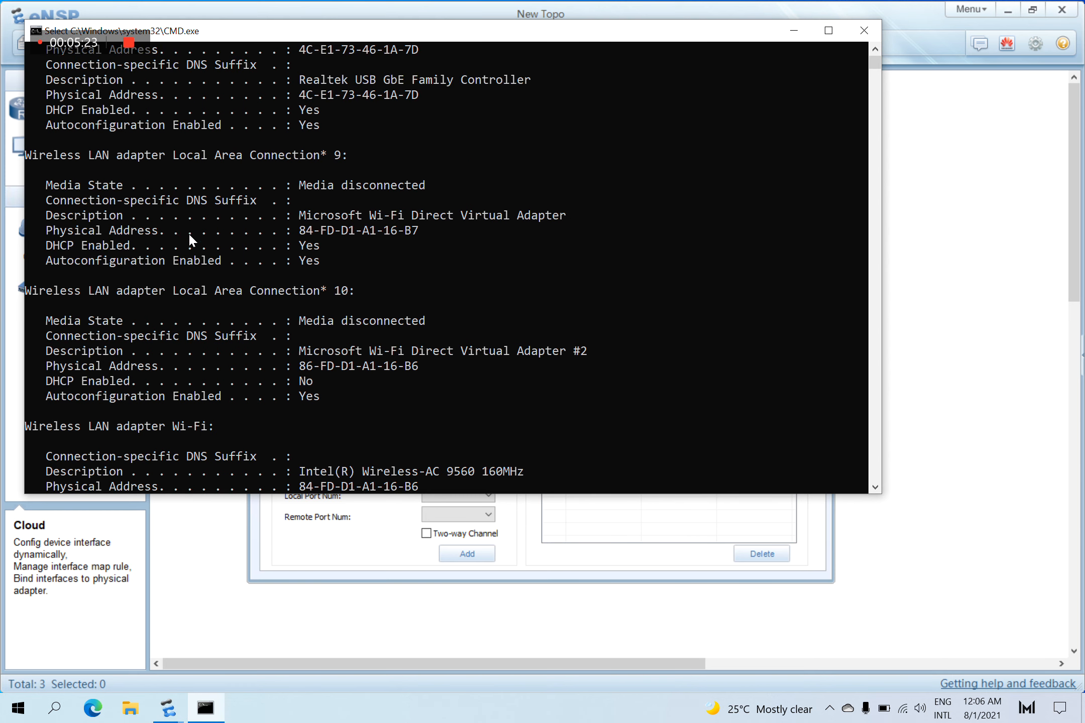
pyautogui.scroll(-2, 288, 254)
pyautogui.scroll(-2, 288, 255)
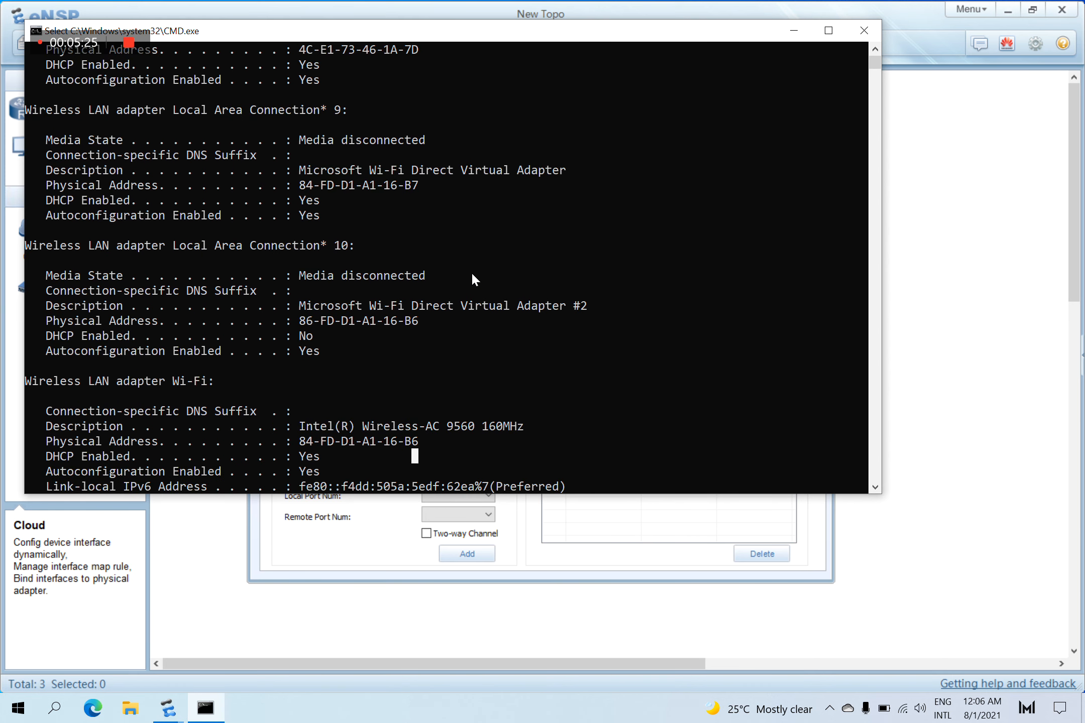
pyautogui.click(677, 516)
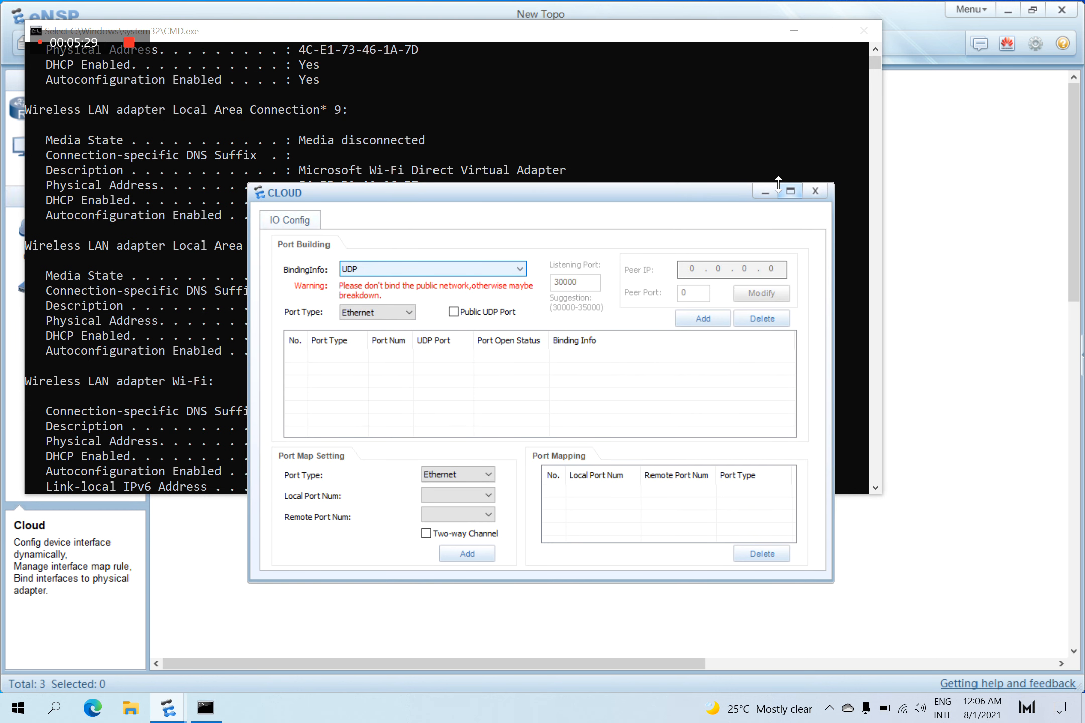
pyautogui.click(864, 31)
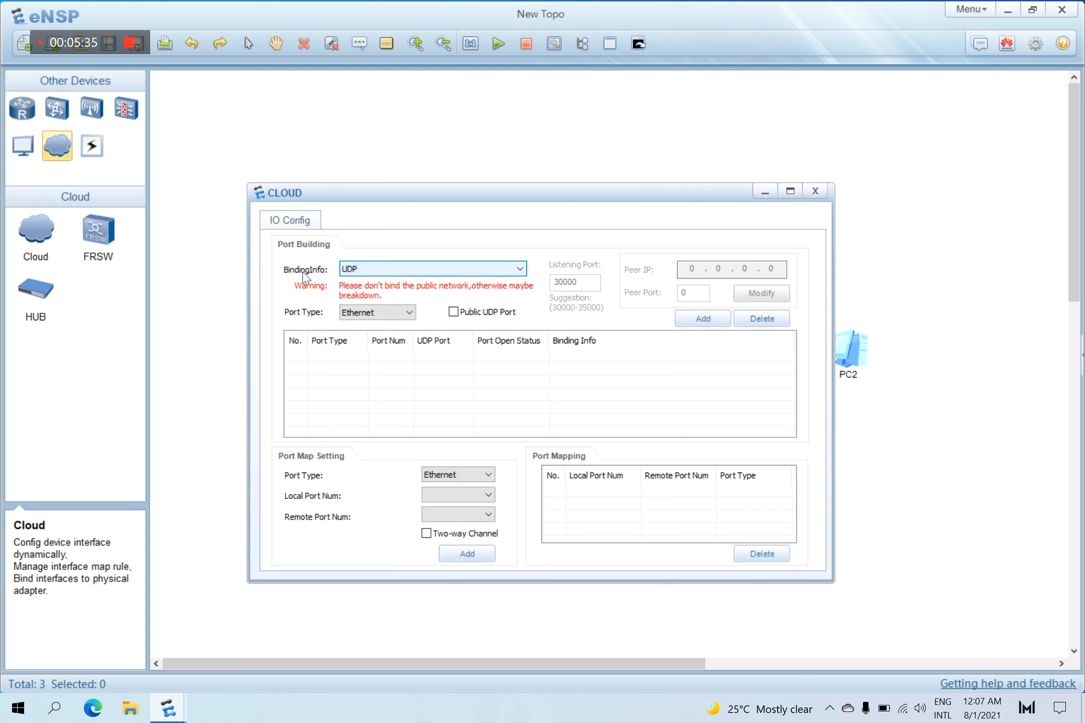
# - Add an Ethernet port bound to UDP to the CLOUD device and close its settings
pyautogui.click(357, 316)
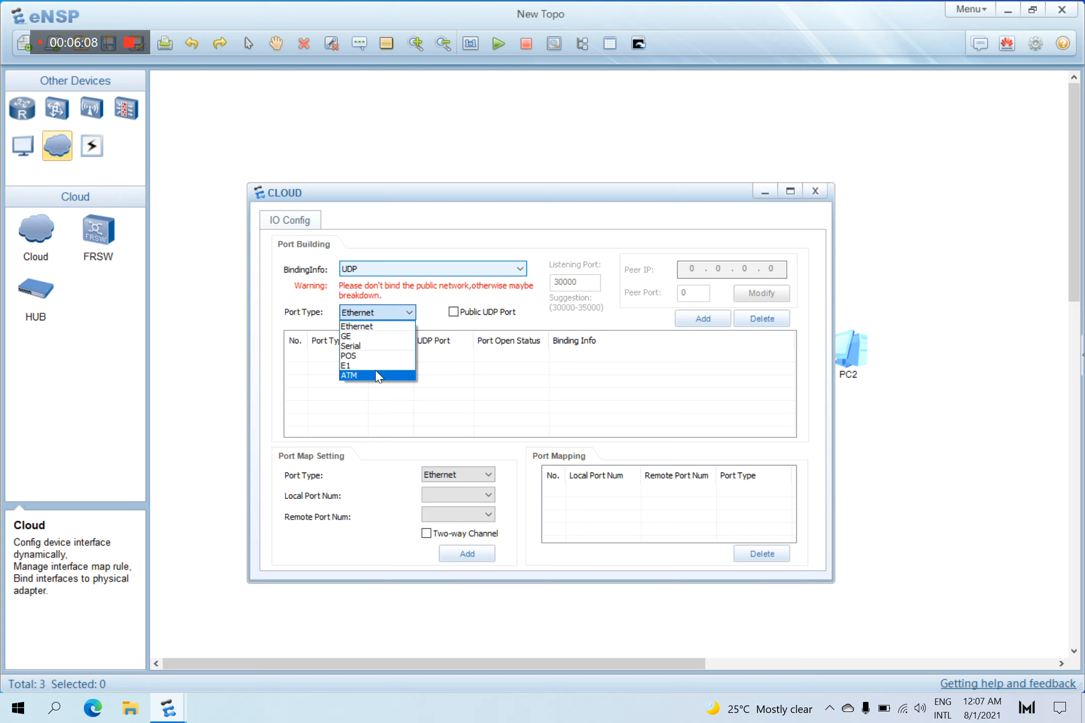
pyautogui.click(380, 328)
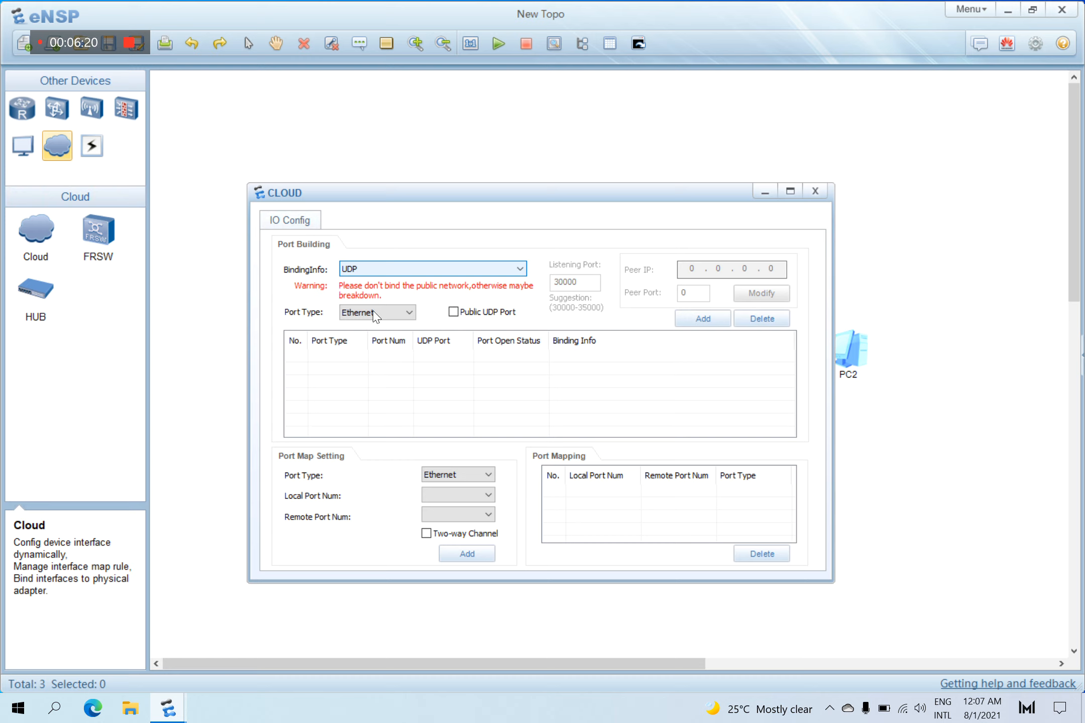
pyautogui.click(695, 320)
pyautogui.click(373, 402)
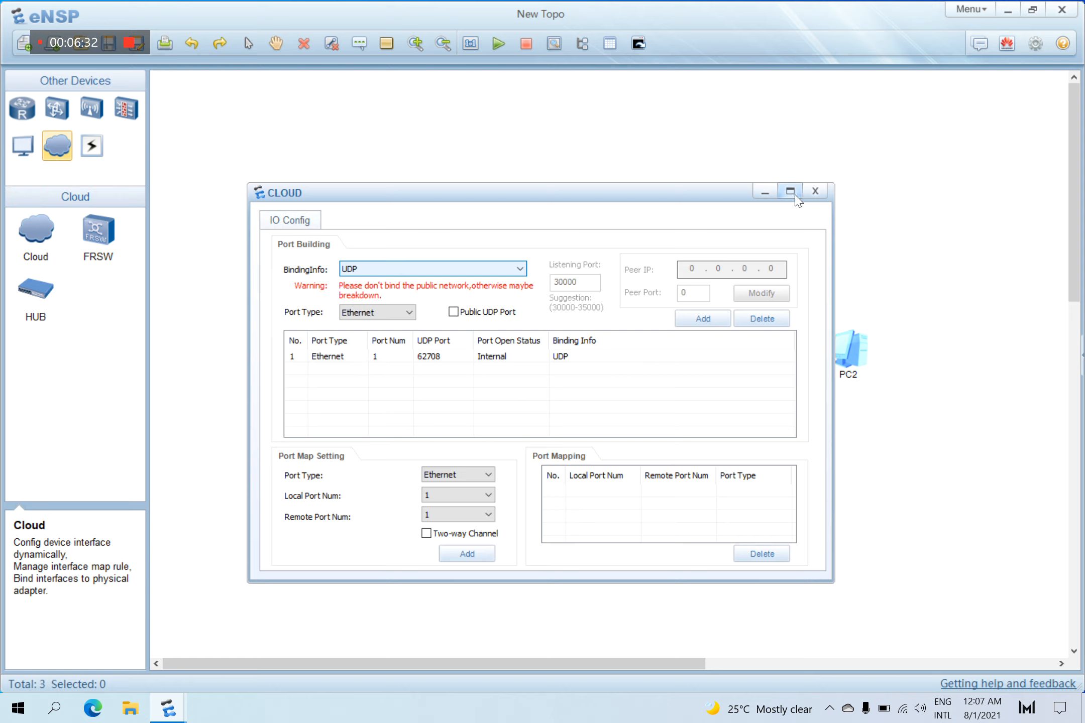
pyautogui.click(814, 191)
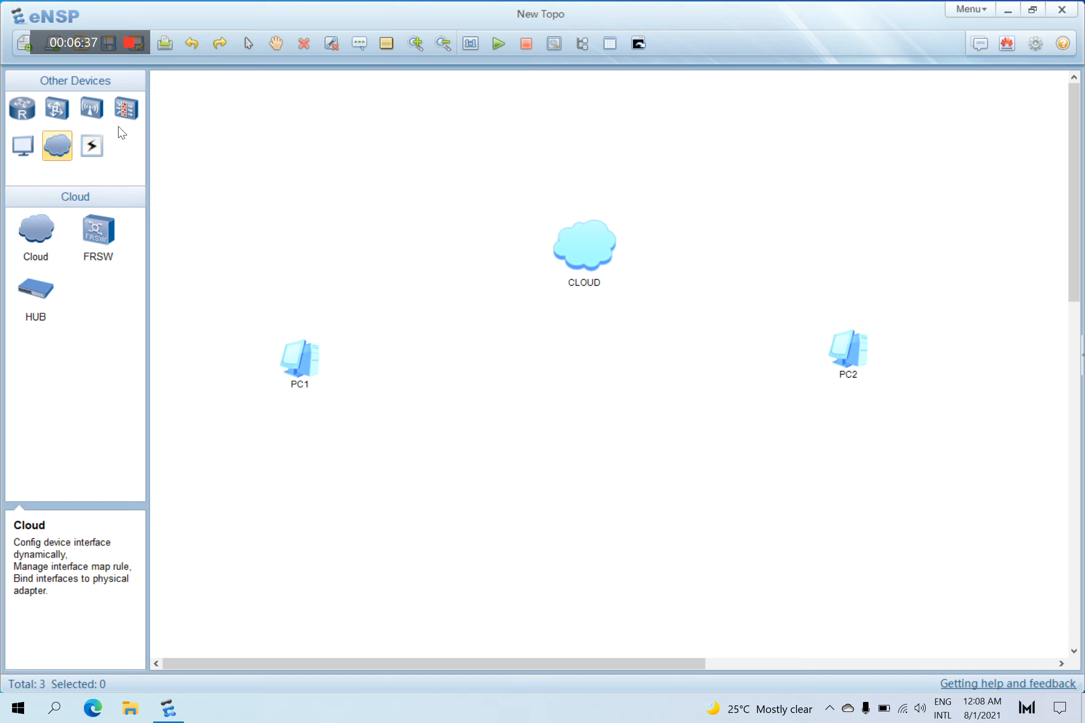
# - Connect PC1's Ethernet 0/0/1 port to the CLOUD's Ethernet 0/0/1 port with a copper link
pyautogui.click(91, 146)
pyautogui.click(103, 227)
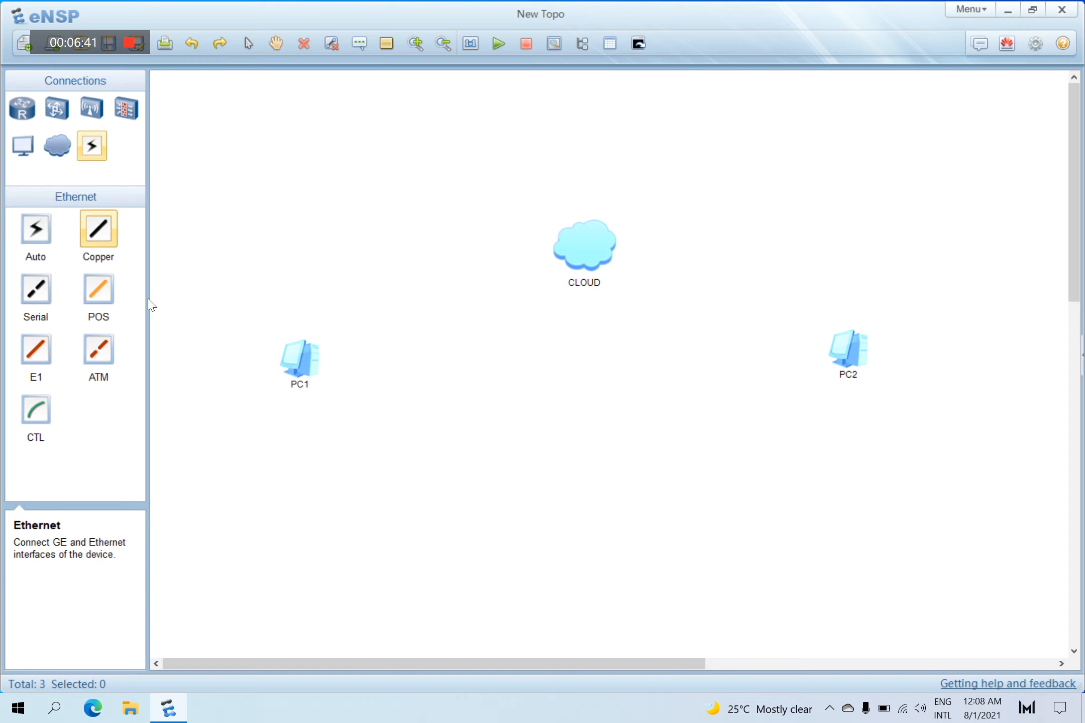
pyautogui.click(291, 354)
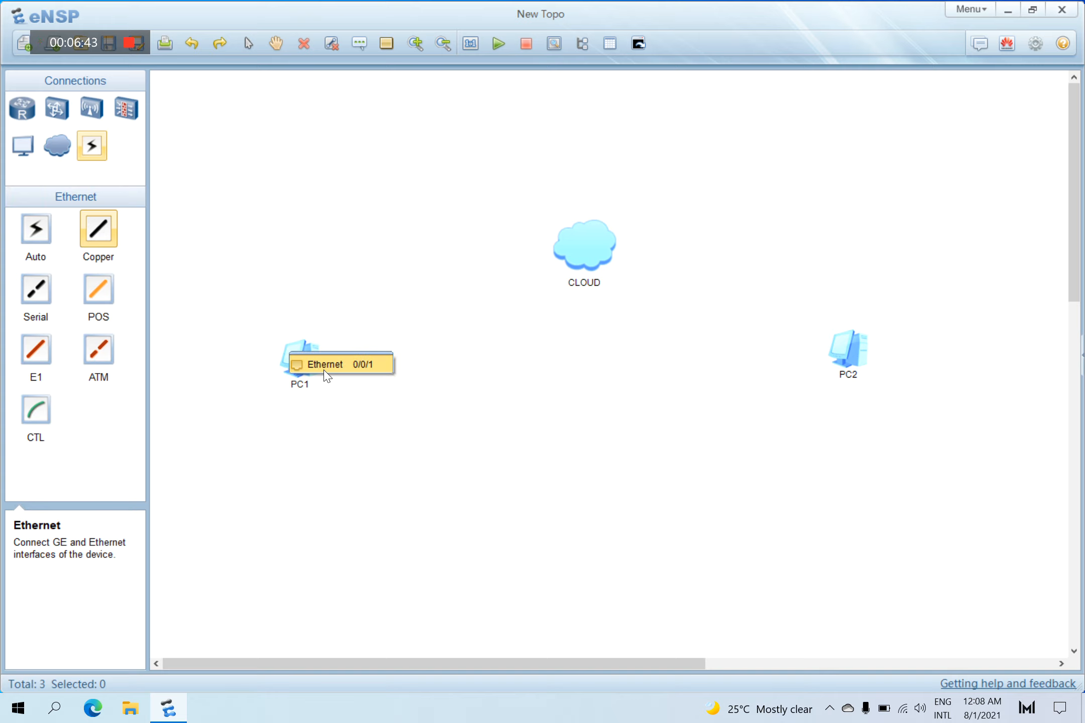
pyautogui.click(328, 368)
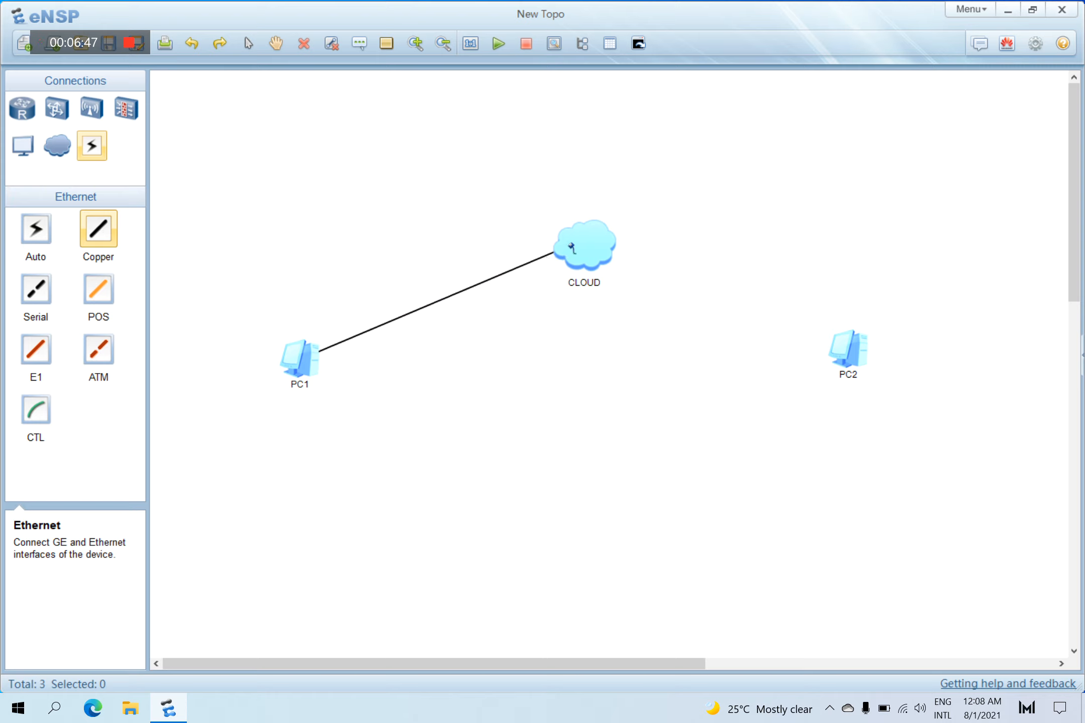
pyautogui.click(572, 249)
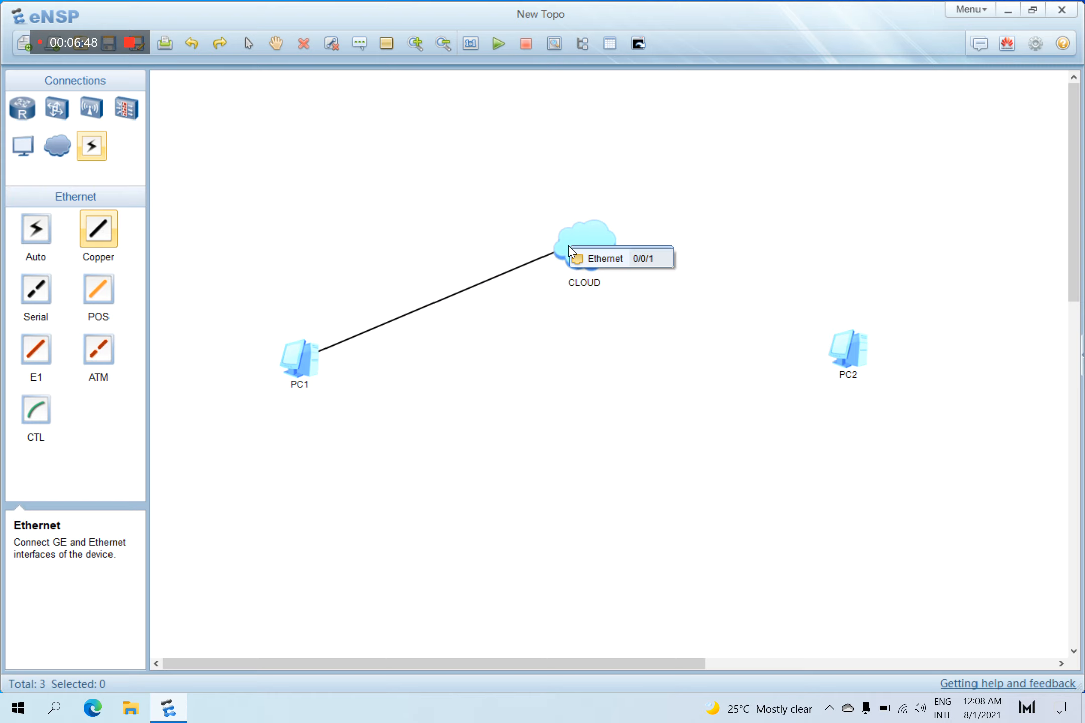
pyautogui.click(601, 259)
pyautogui.rightClick(716, 207)
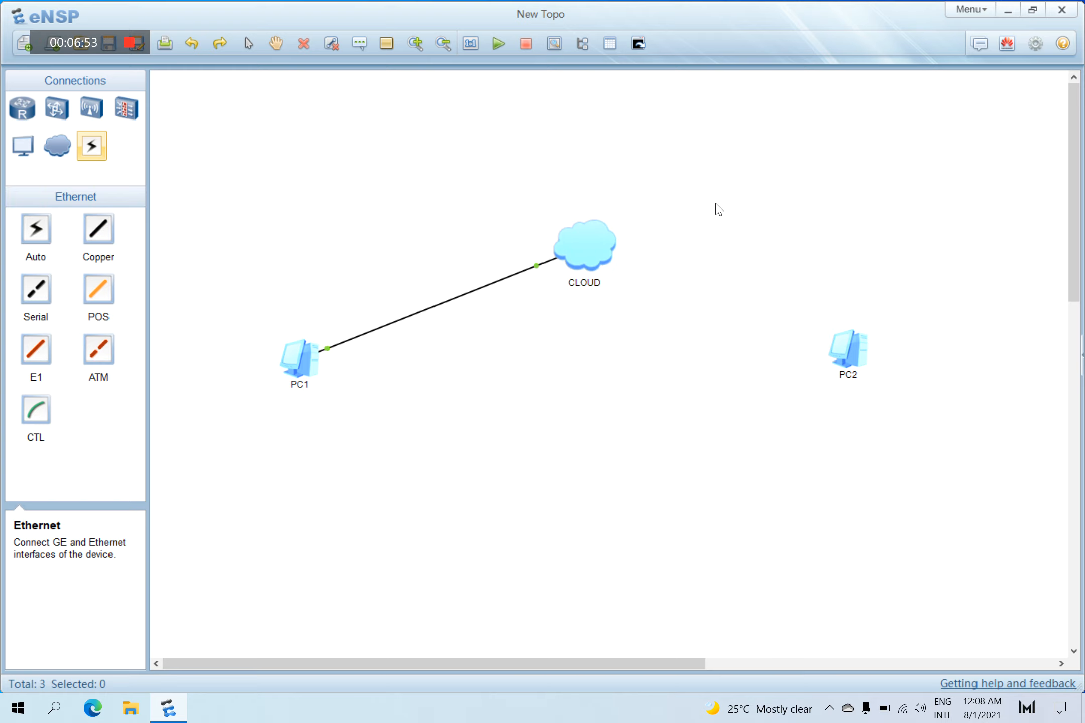
# - Try to run a copper link from PC2's Ethernet 0/0/1 port to the CLOUD
pyautogui.click(109, 232)
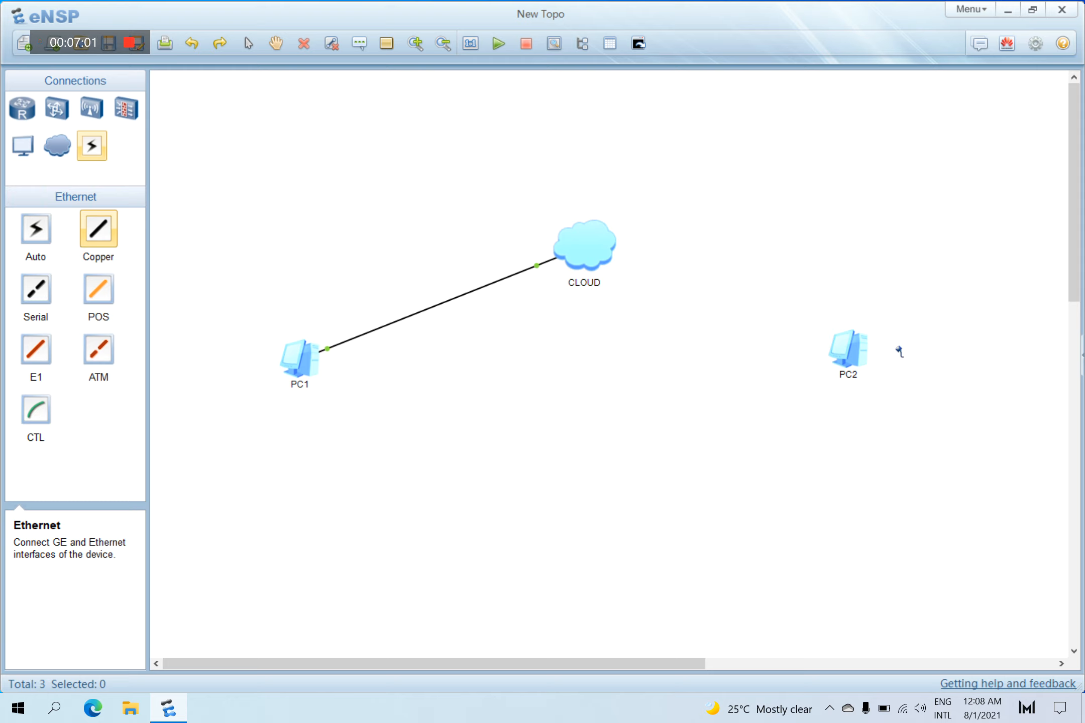
pyautogui.click(850, 344)
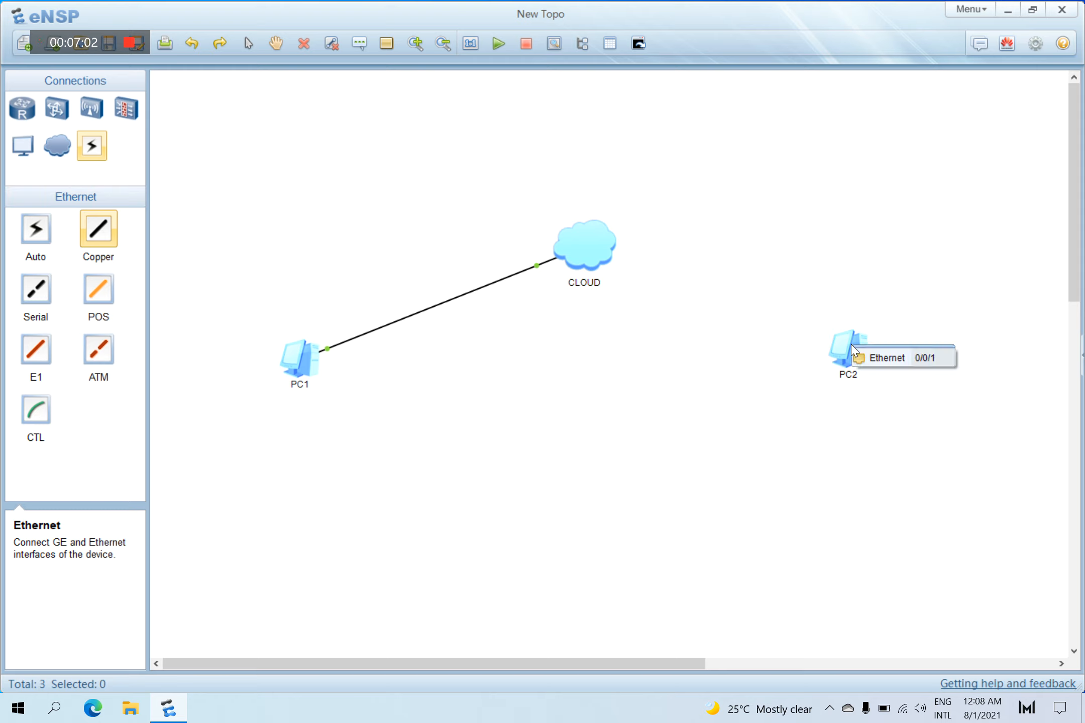
pyautogui.click(878, 358)
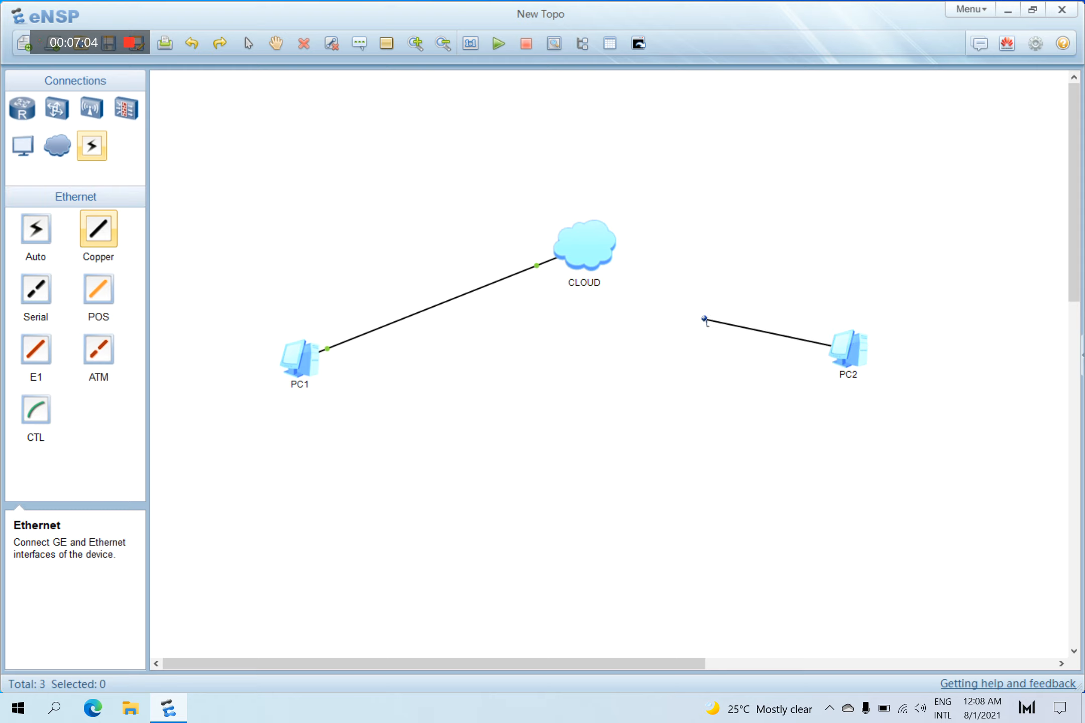
pyautogui.click(591, 250)
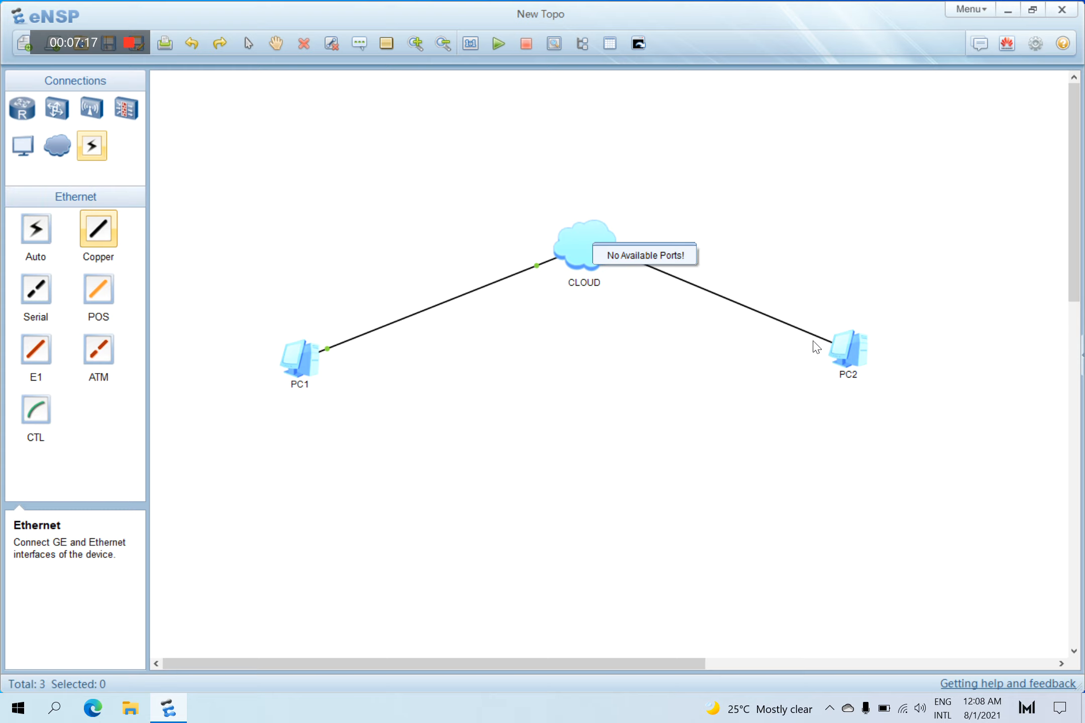
pyautogui.click(713, 229)
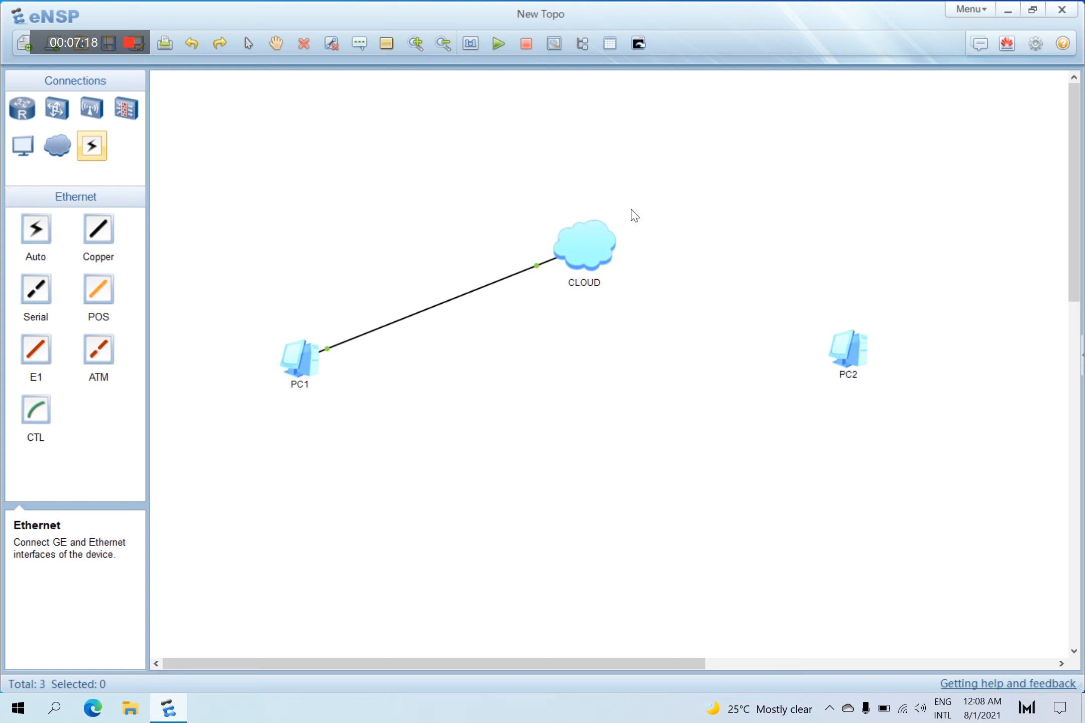
# - Add a second Ethernet port bound to UDP in the CLOUD settings and move PC1 higher, clear of the settings window
pyautogui.rightClick(581, 253)
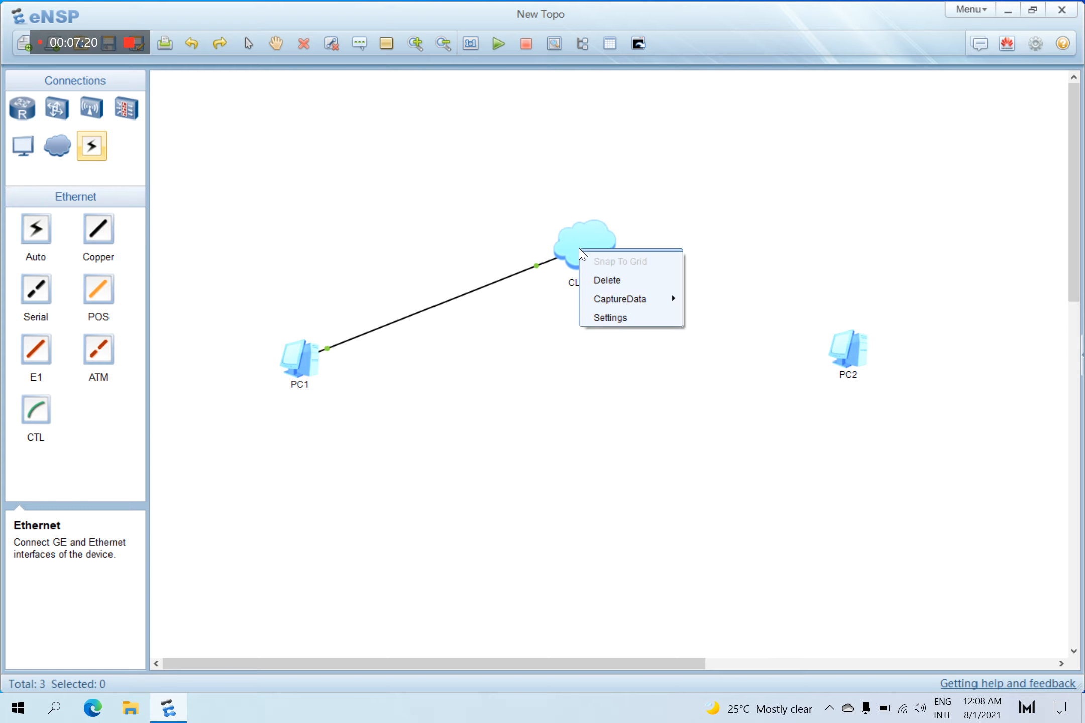
pyautogui.click(616, 319)
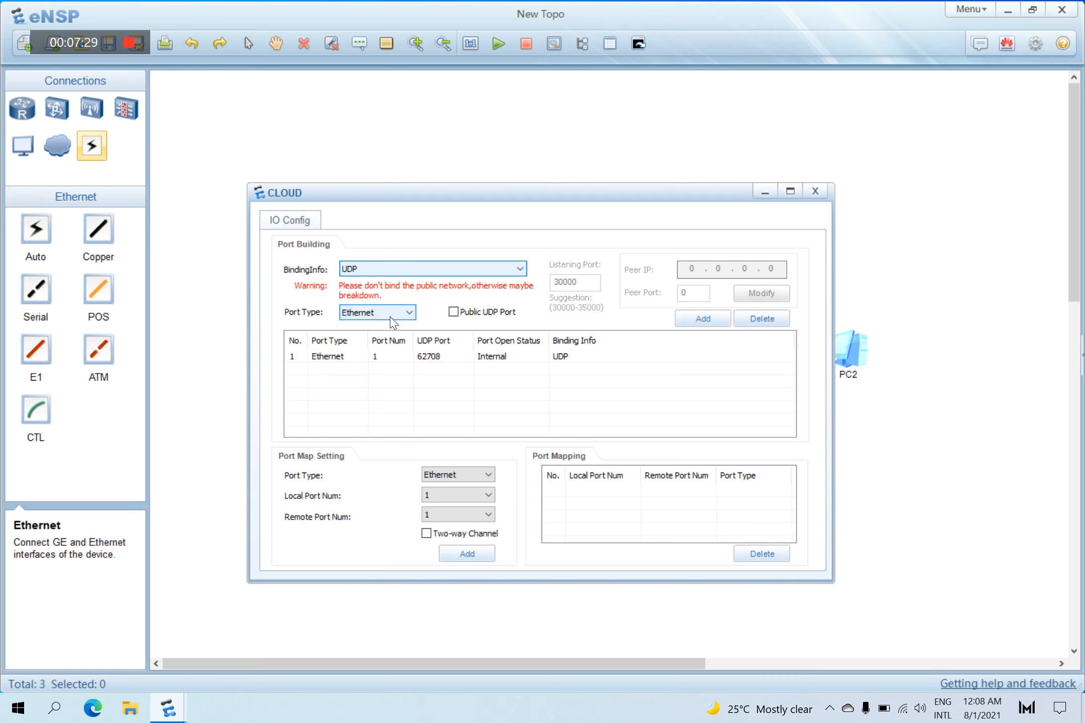
pyautogui.click(696, 318)
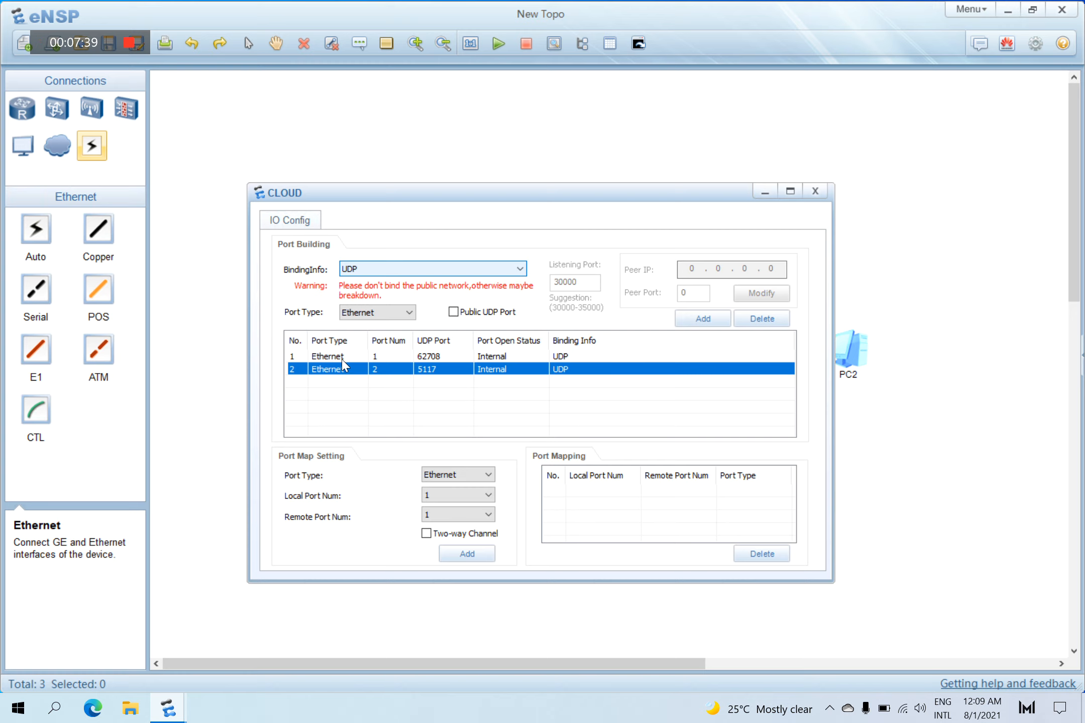
pyautogui.moveTo(537, 195); pyautogui.dragTo(520, 360)
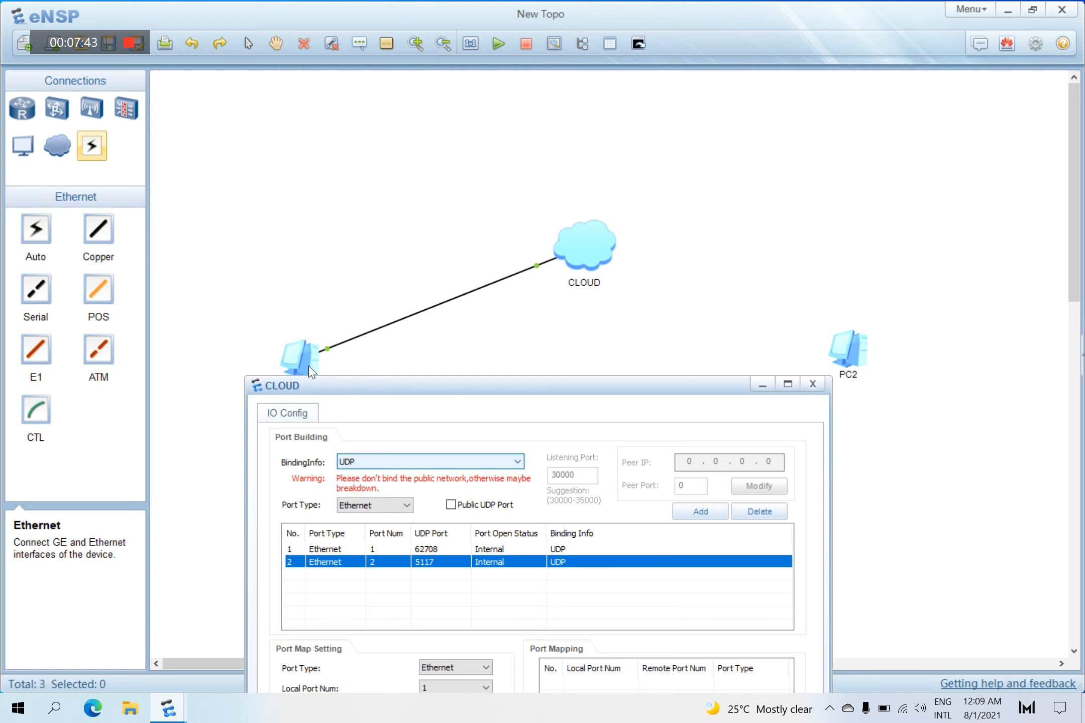
pyautogui.moveTo(309, 374); pyautogui.dragTo(284, 316)
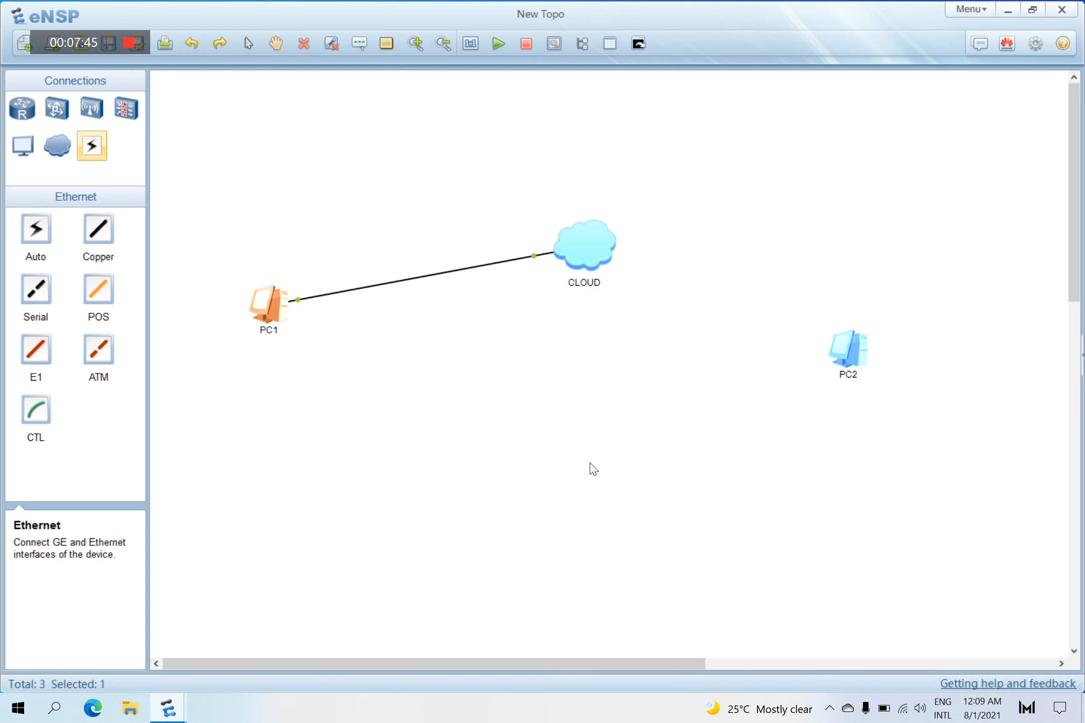
pyautogui.hotkey('alt', 'Tab')
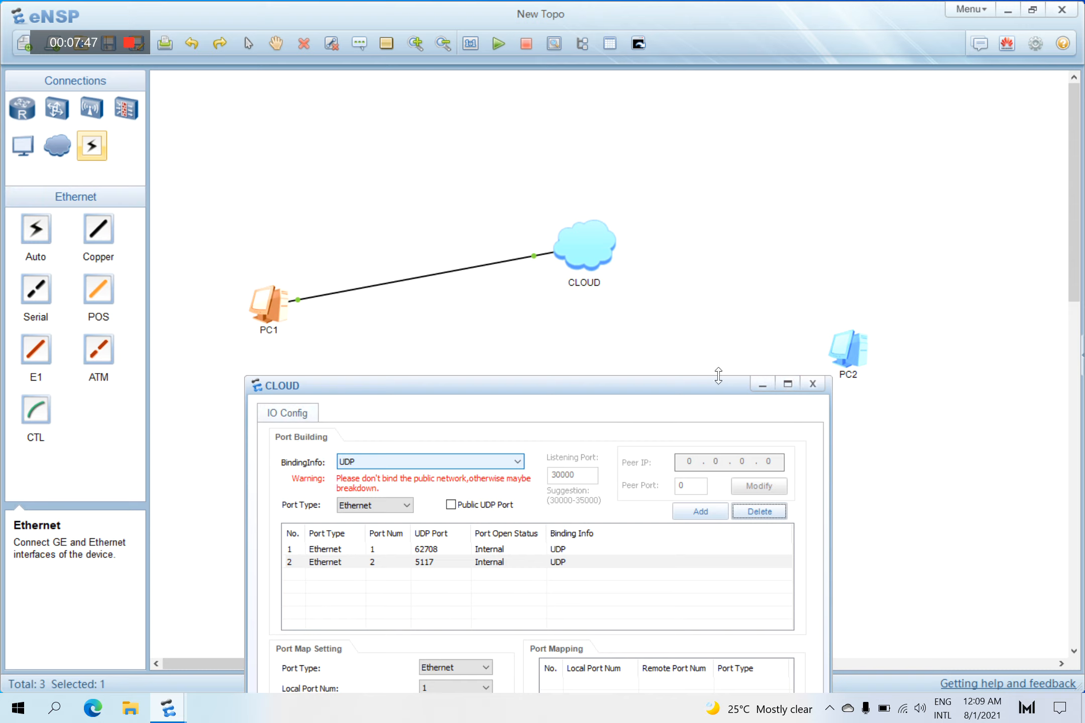
# - Connect the CLOUD's Ethernet 0/0/2 port to PC2's Ethernet 0/0/1 port with a copper link
pyautogui.click(107, 253)
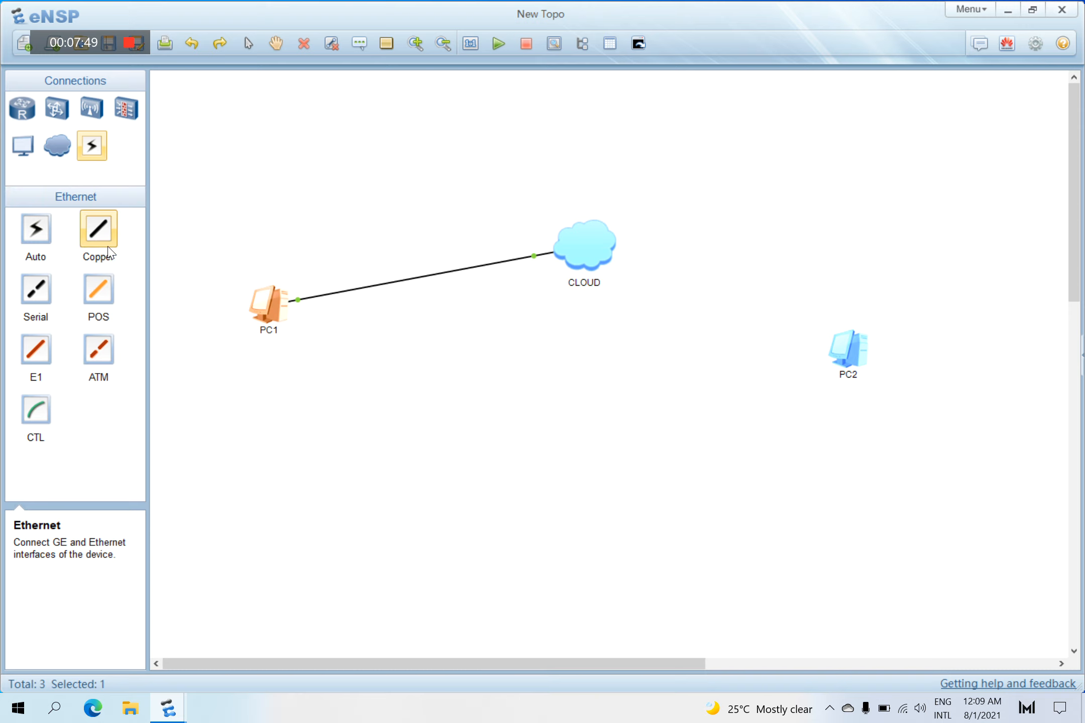
pyautogui.click(583, 250)
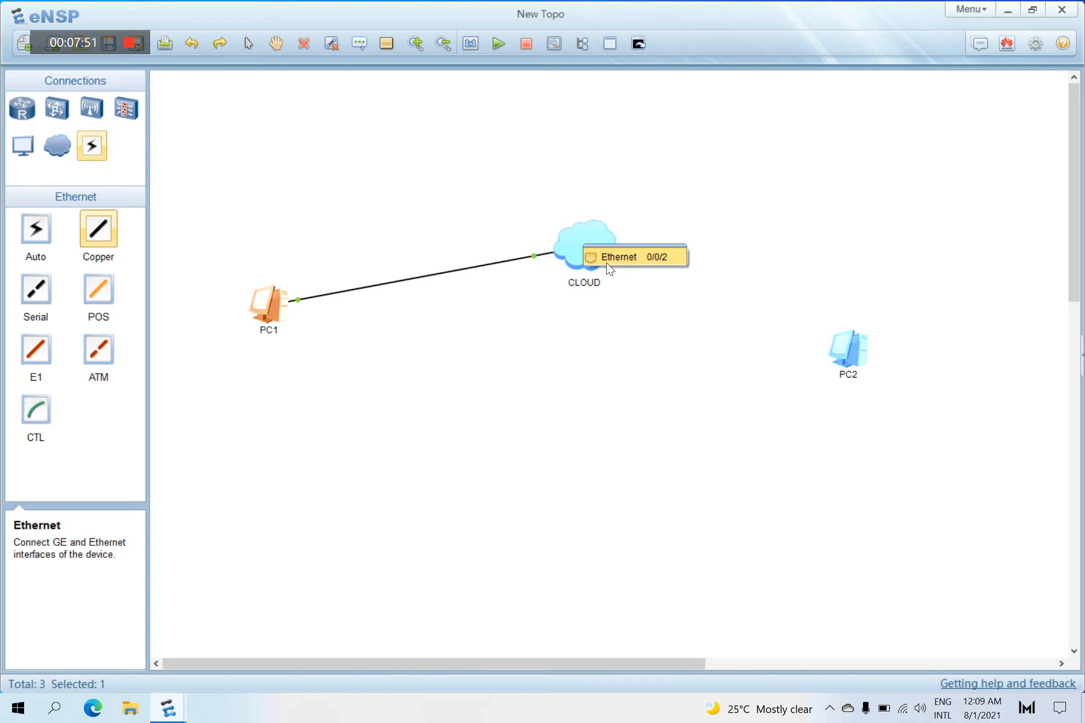
pyautogui.click(621, 258)
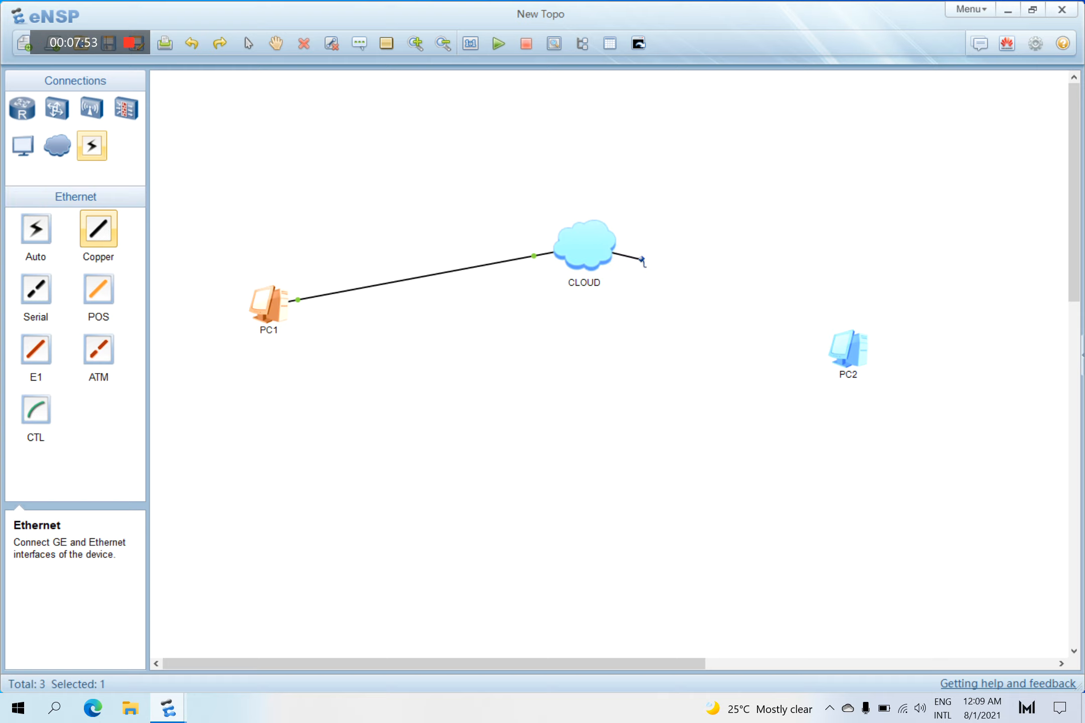
pyautogui.click(853, 347)
pyautogui.click(862, 356)
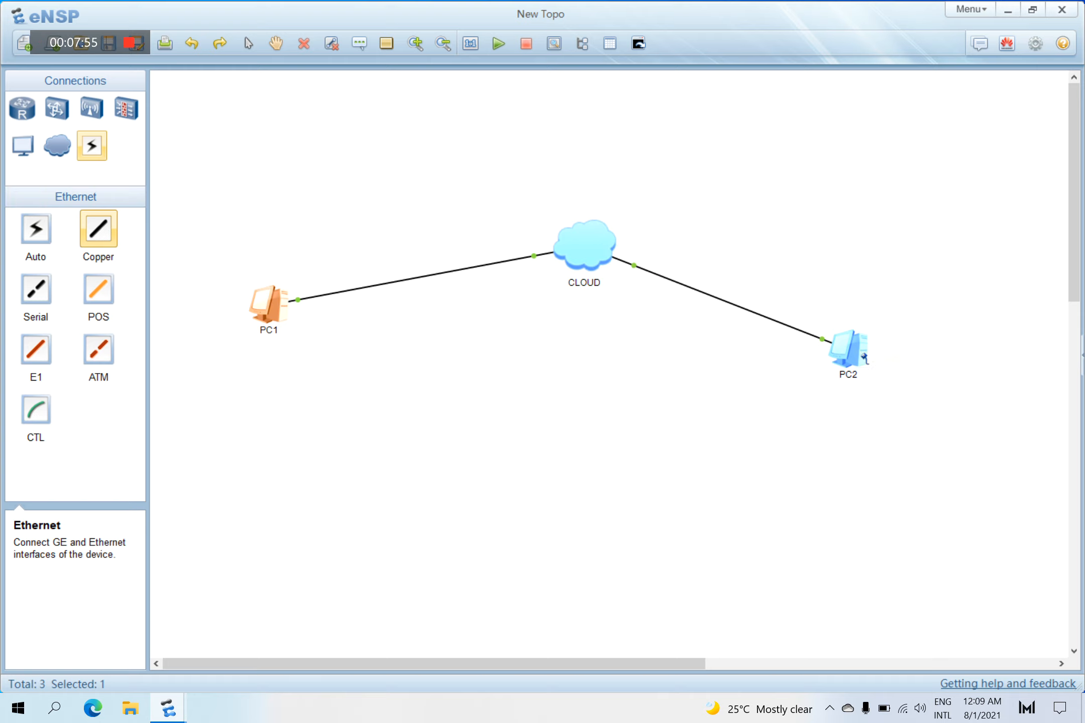
pyautogui.rightClick(861, 302)
# - Reposition PC1 and PC2 so they sit level with each other on either side of the CLOUD
pyautogui.moveTo(856, 350); pyautogui.dragTo(880, 321)
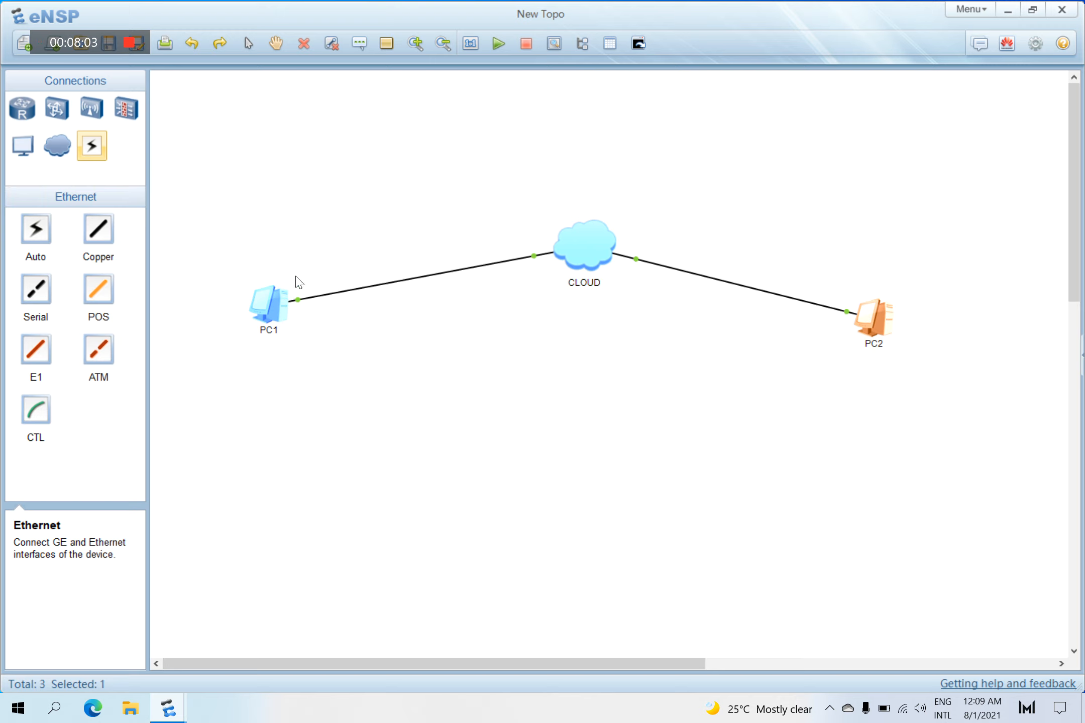
pyautogui.moveTo(270, 313); pyautogui.dragTo(323, 329)
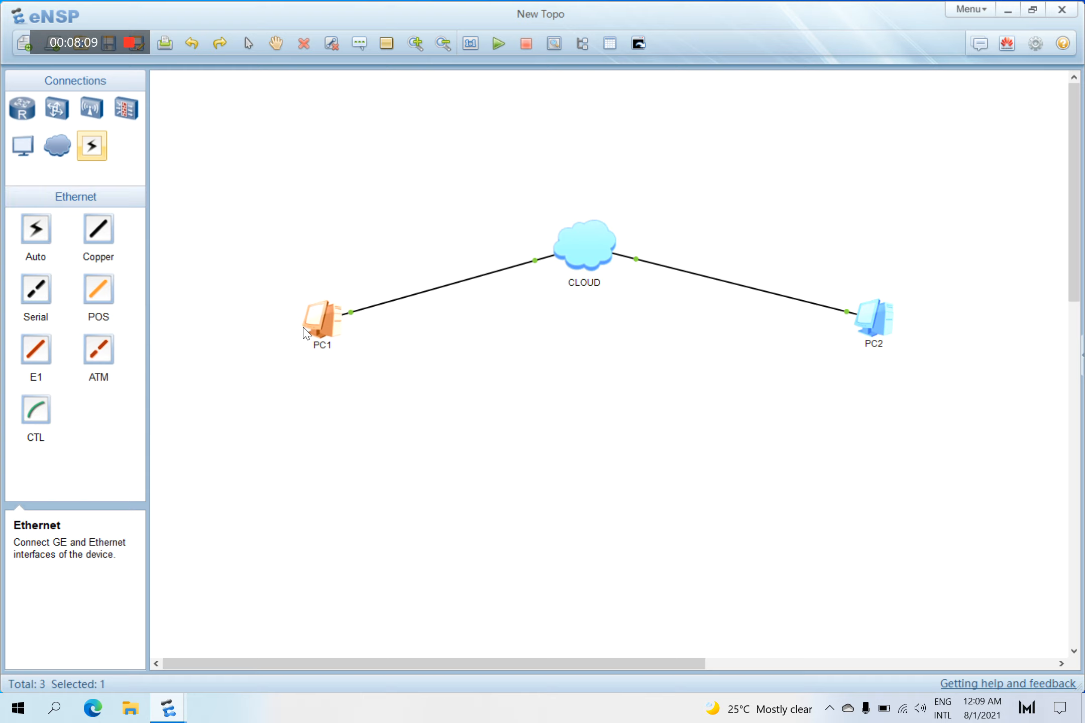
pyautogui.moveTo(879, 322); pyautogui.dragTo(861, 322)
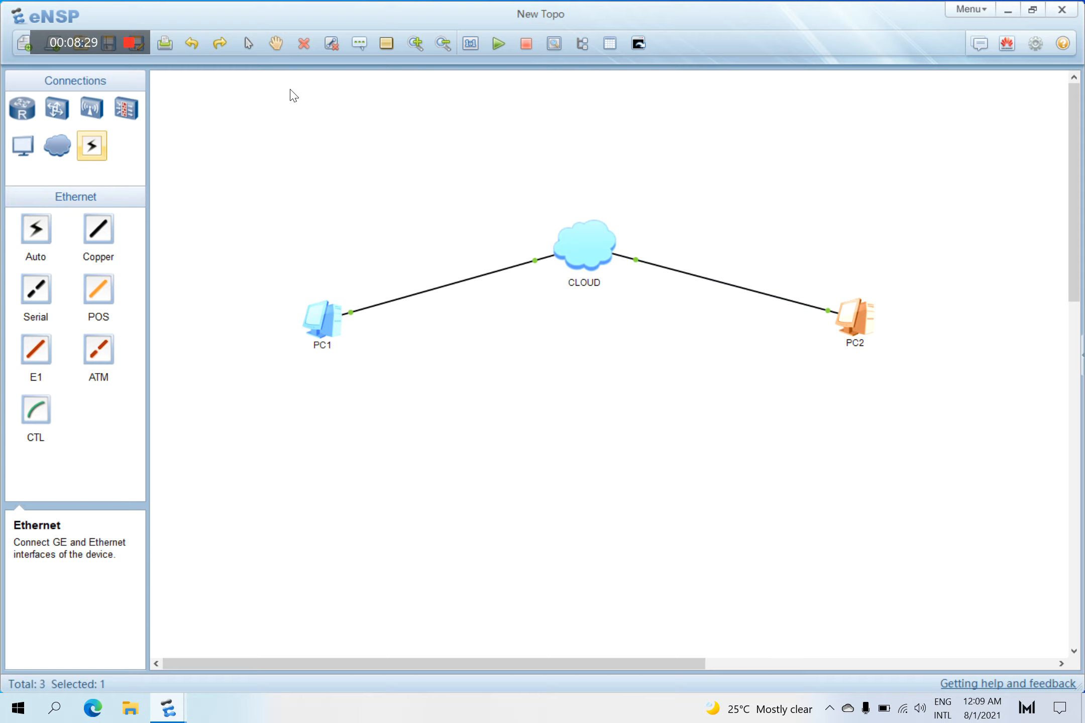
# - Add the text label 192.168.43.1/24 below PC1
pyautogui.click(359, 44)
pyautogui.click(303, 382)
pyautogui.write('192.168.43')
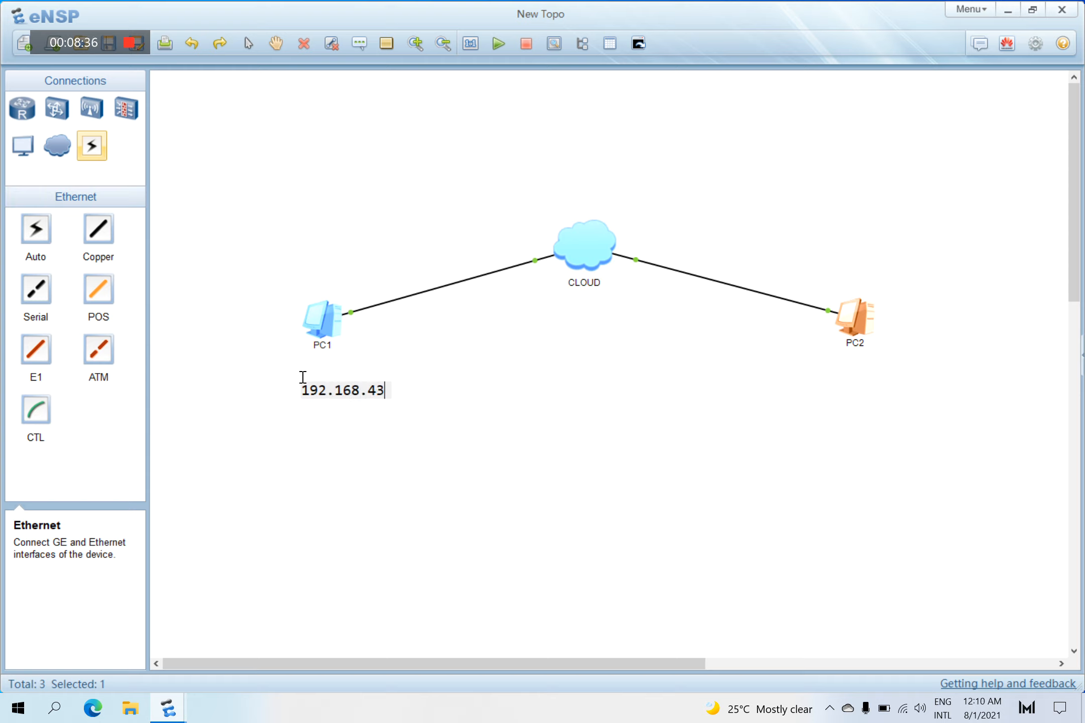
pyautogui.write('.1/24')
# - Add the text label 192.168.43.2/24 below PC2 and align it under the device
pyautogui.click(363, 44)
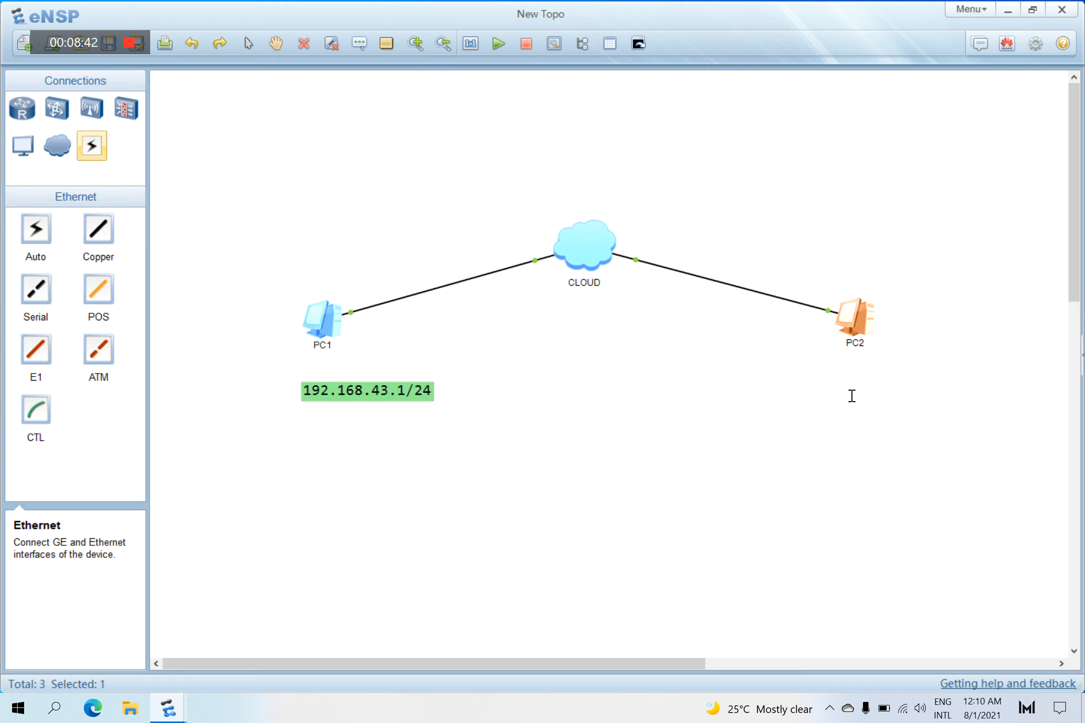
pyautogui.click(860, 363)
pyautogui.write('192.168.43.2/24')
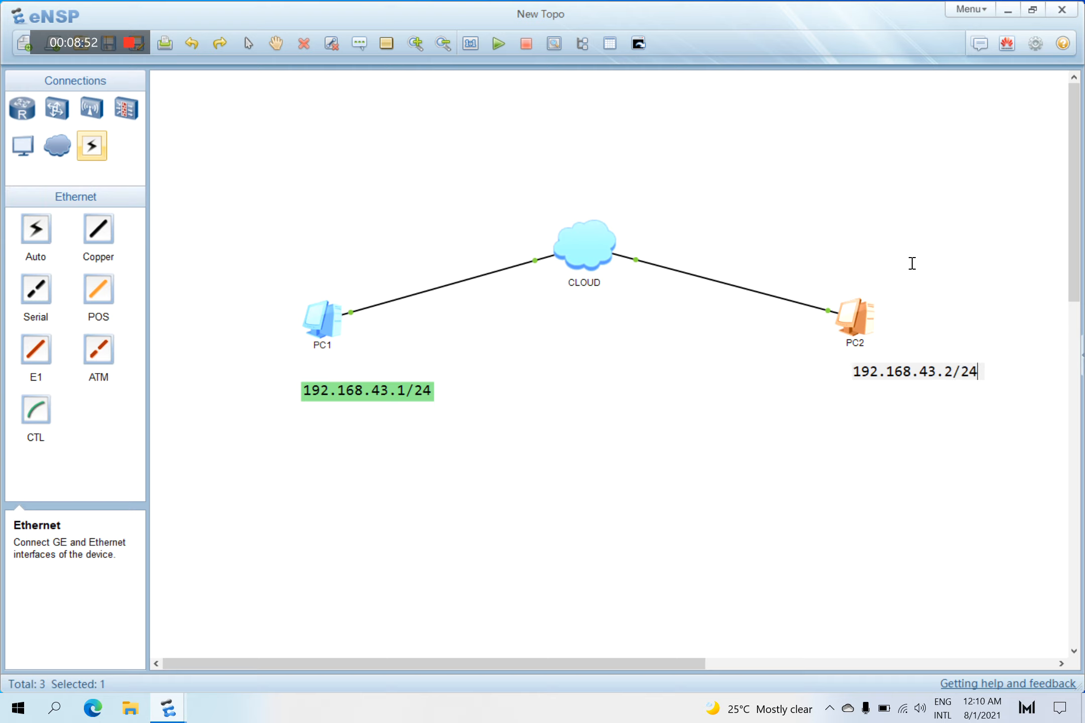
pyautogui.click(938, 337)
pyautogui.moveTo(924, 374); pyautogui.dragTo(906, 378)
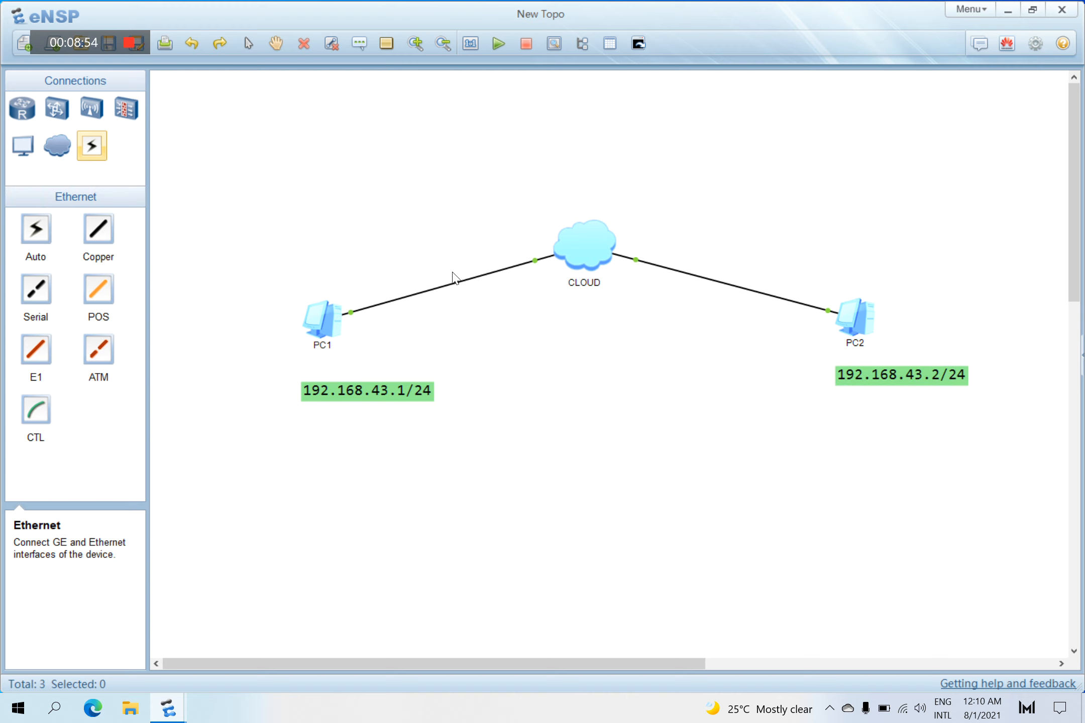
# - Check the IPv4 address and subnet mask in the basic configuration of PC1 and PC2, closing each window
pyautogui.doubleClick(329, 318)
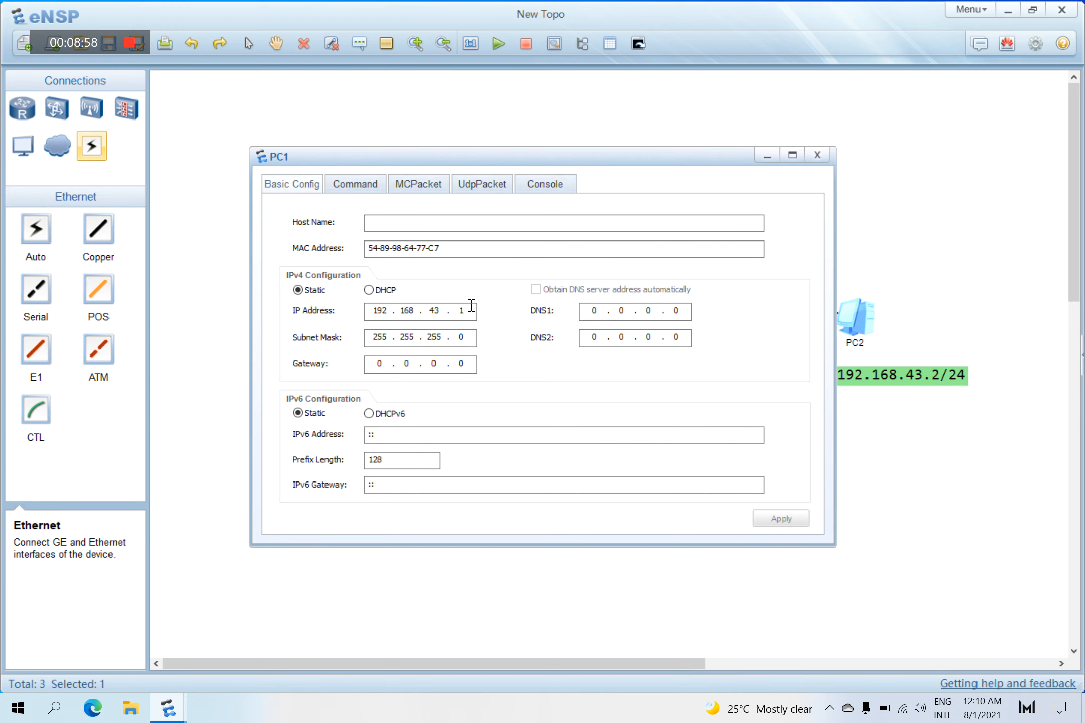
pyautogui.click(817, 155)
pyautogui.doubleClick(858, 317)
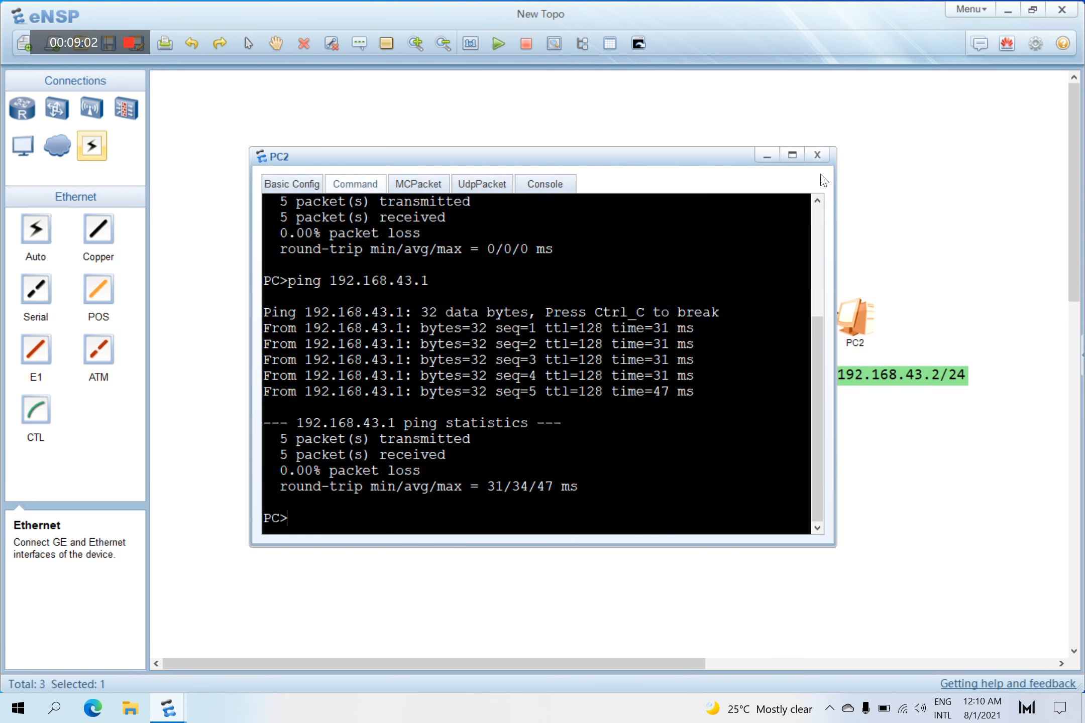
pyautogui.click(268, 179)
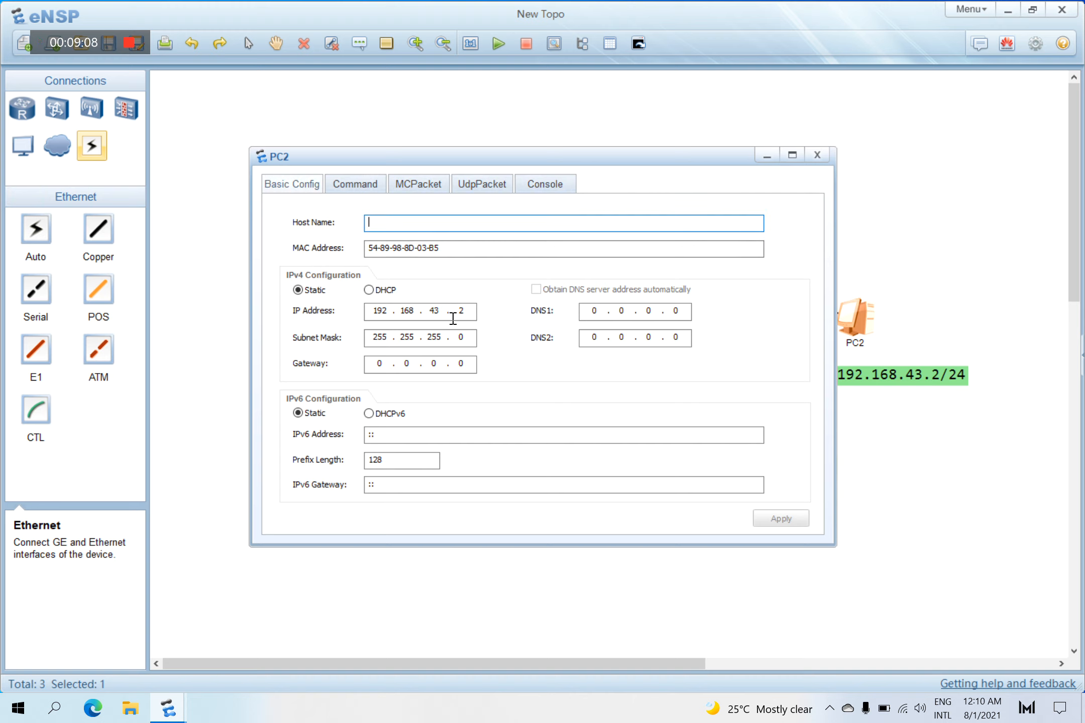
pyautogui.click(816, 153)
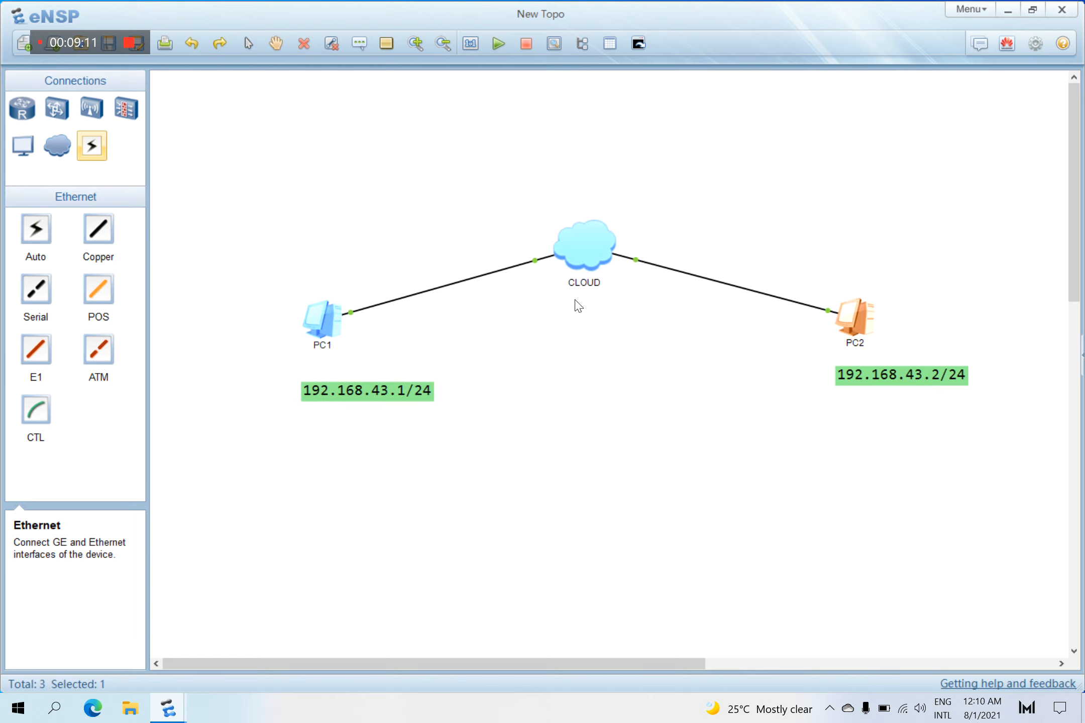
# - Enlarge the text in PC1's command console and ping PC1's own address, 192.168.43.1
pyautogui.doubleClick(328, 317)
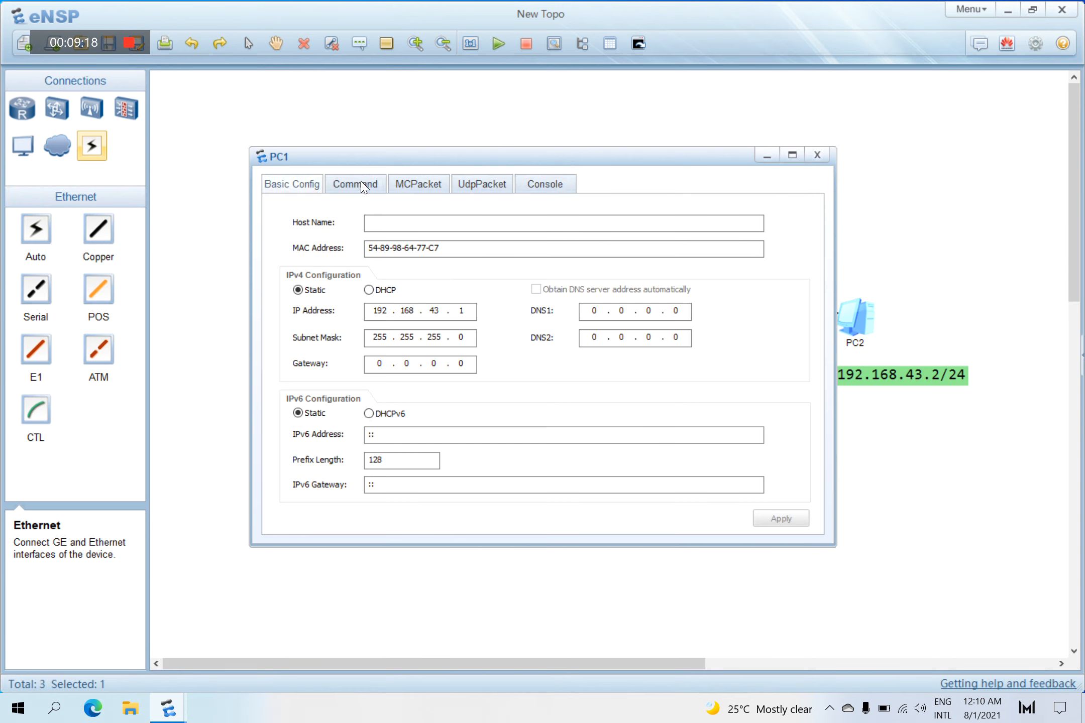
pyautogui.click(357, 185)
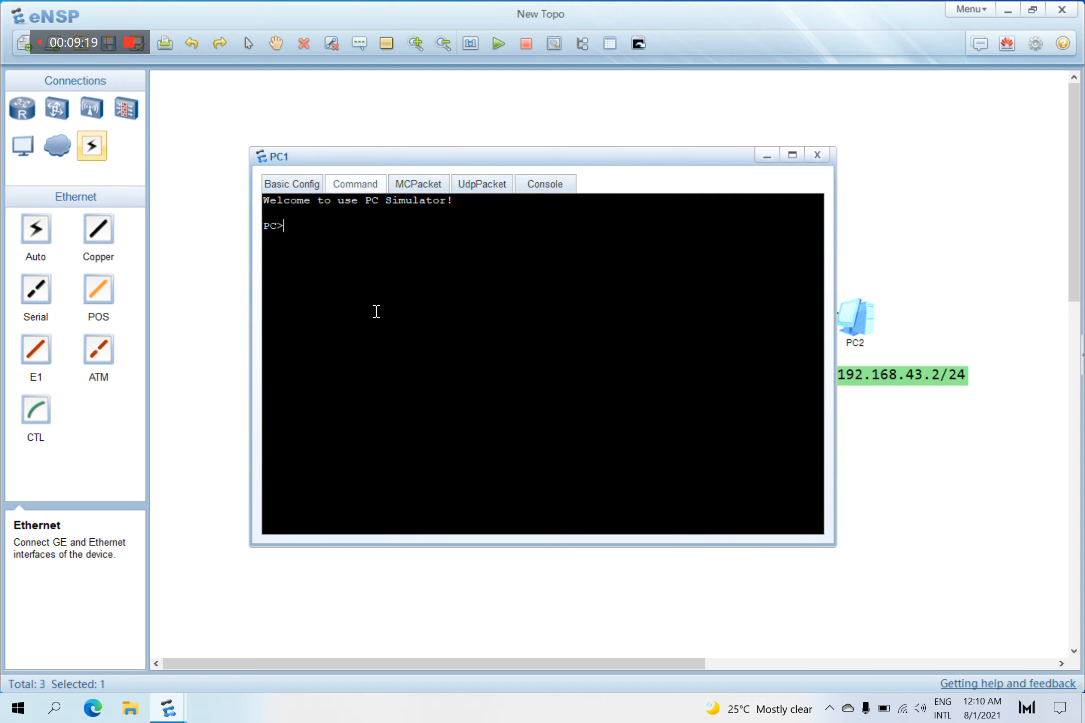
pyautogui.scroll(3, 409, 268)
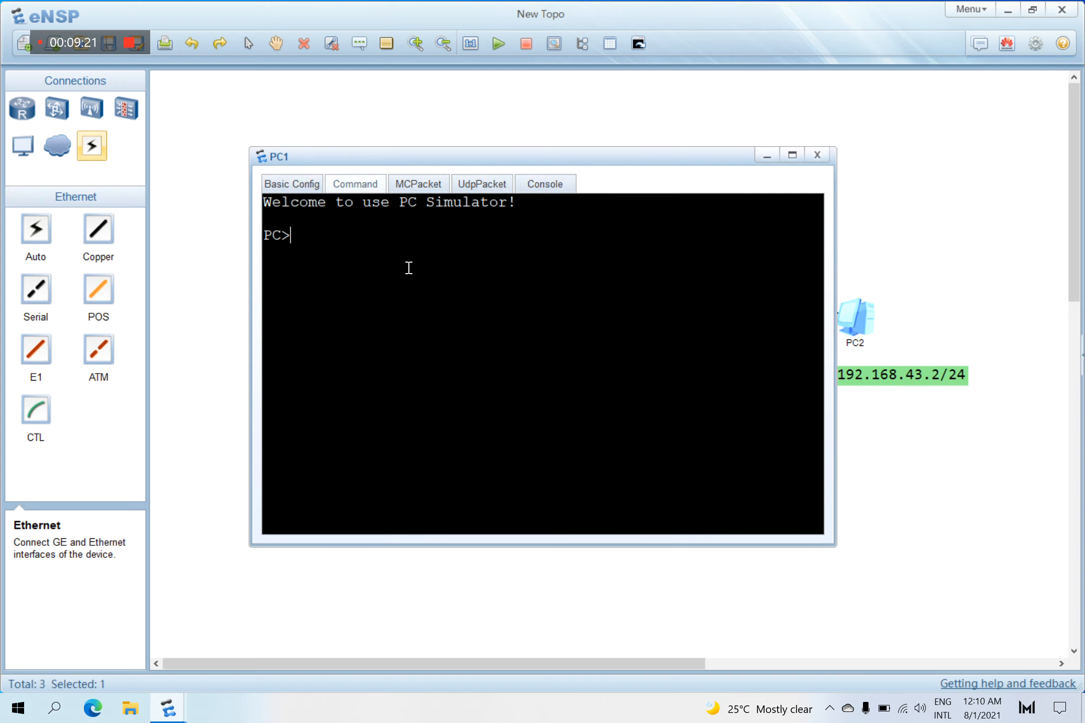
pyautogui.write('PING 192.168')
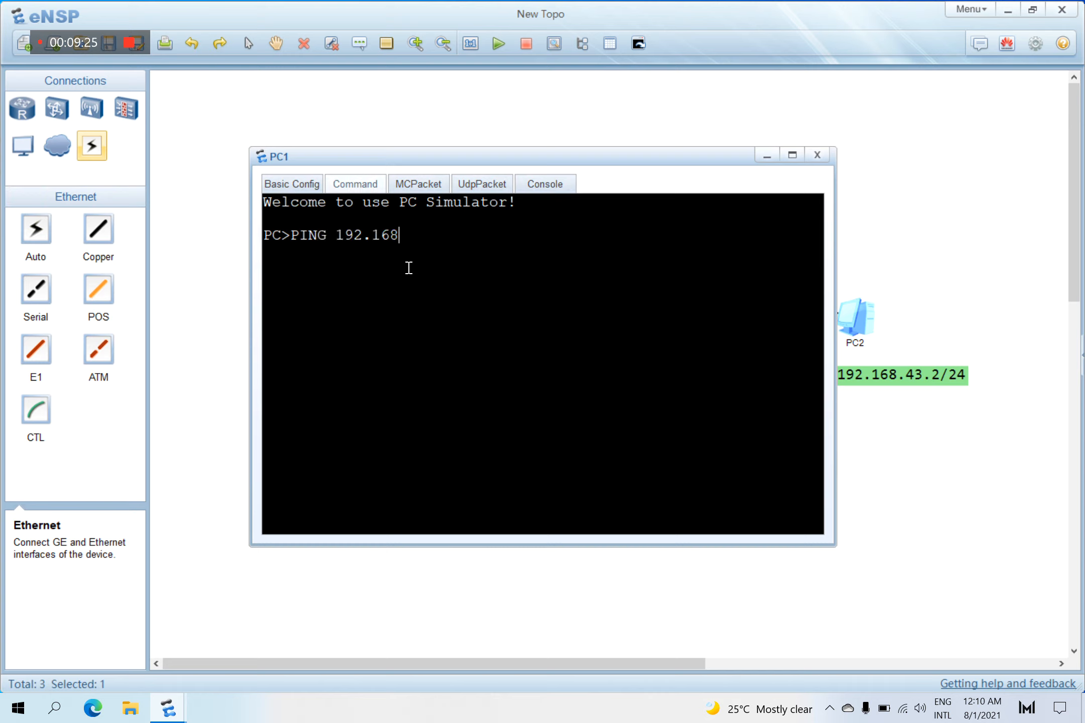
pyautogui.write('.43.1')
pyautogui.press('Return')
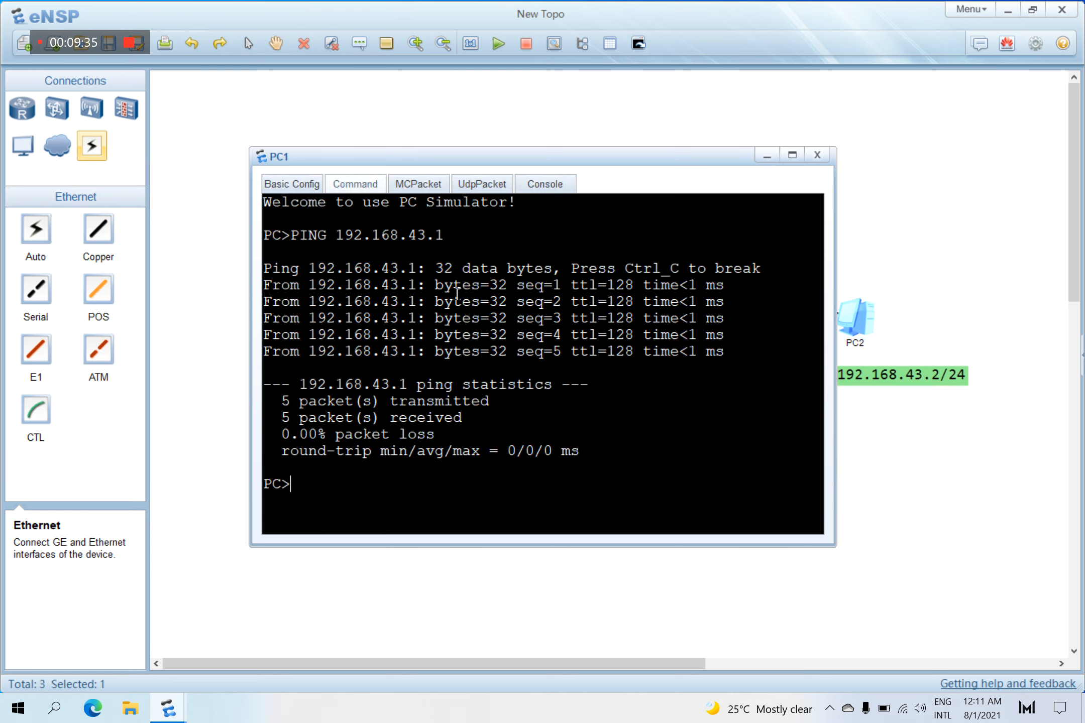
# - Reuse the previous ping command in PC1's console, with the address changed to 192.168.43.2, to test reaching PC2
pyautogui.press('Up')
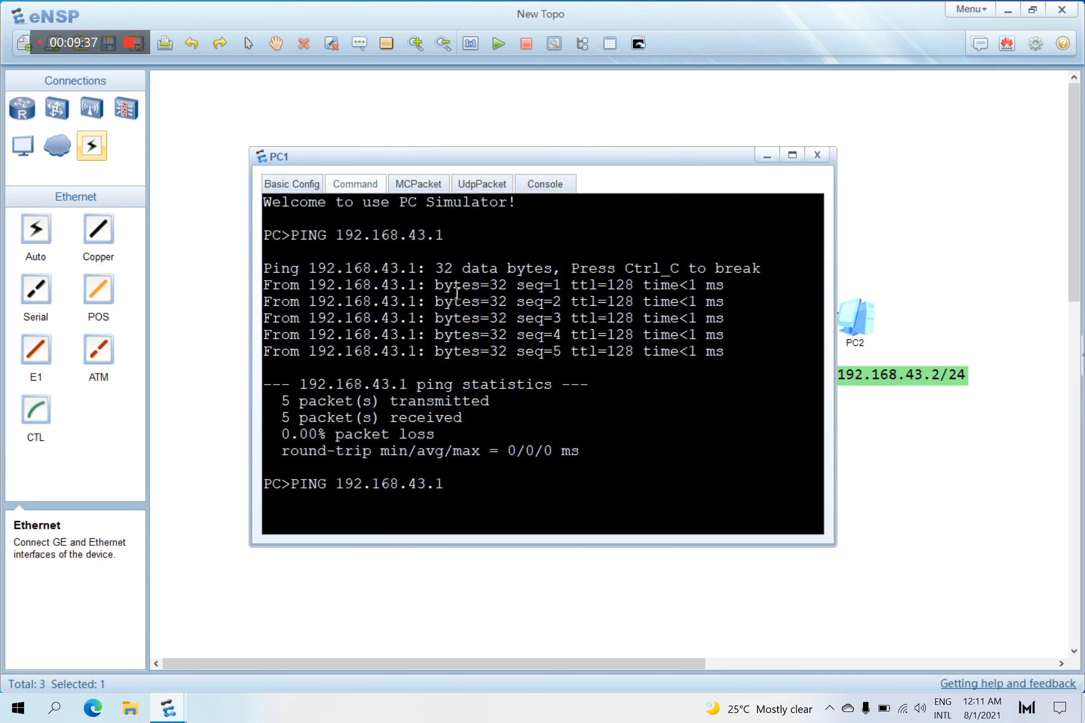
pyautogui.hotkey('alt', 'Tab')
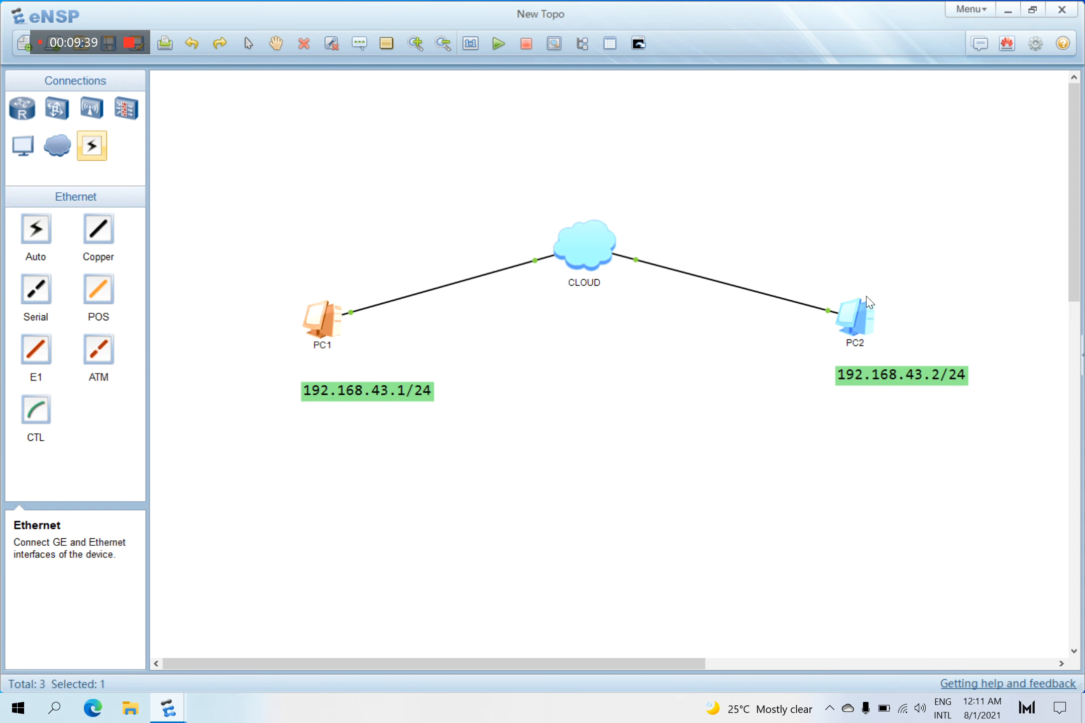
pyautogui.hotkey('alt', 'Tab')
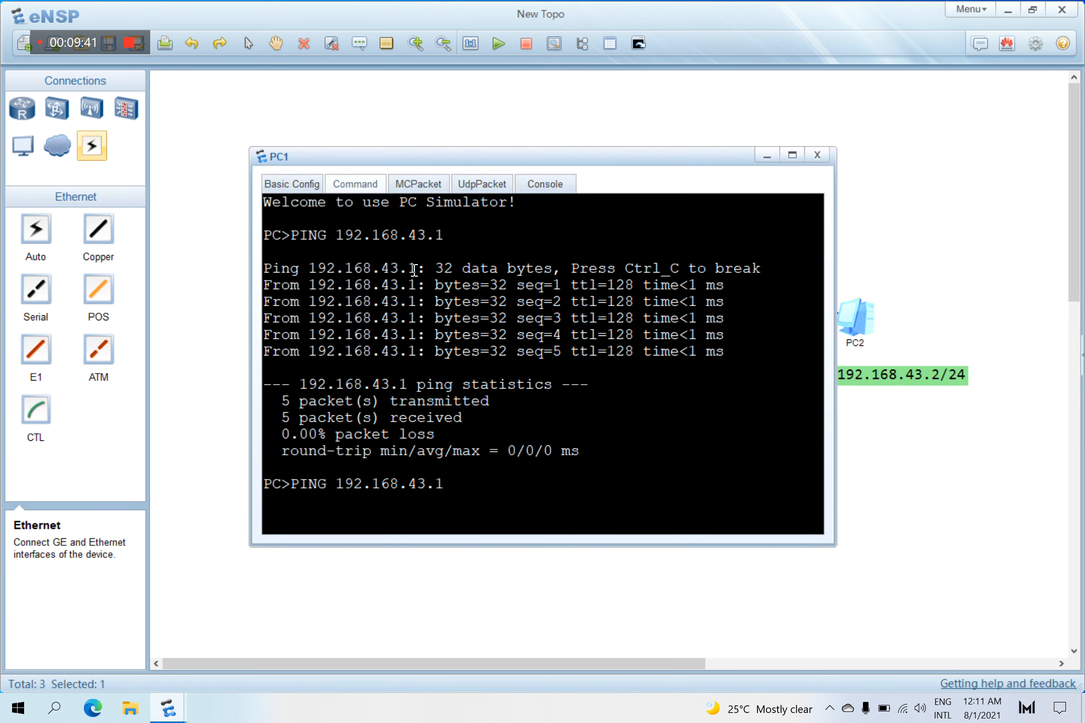
pyautogui.press('BackSpace')
pyautogui.write('2')
pyautogui.press('Return')
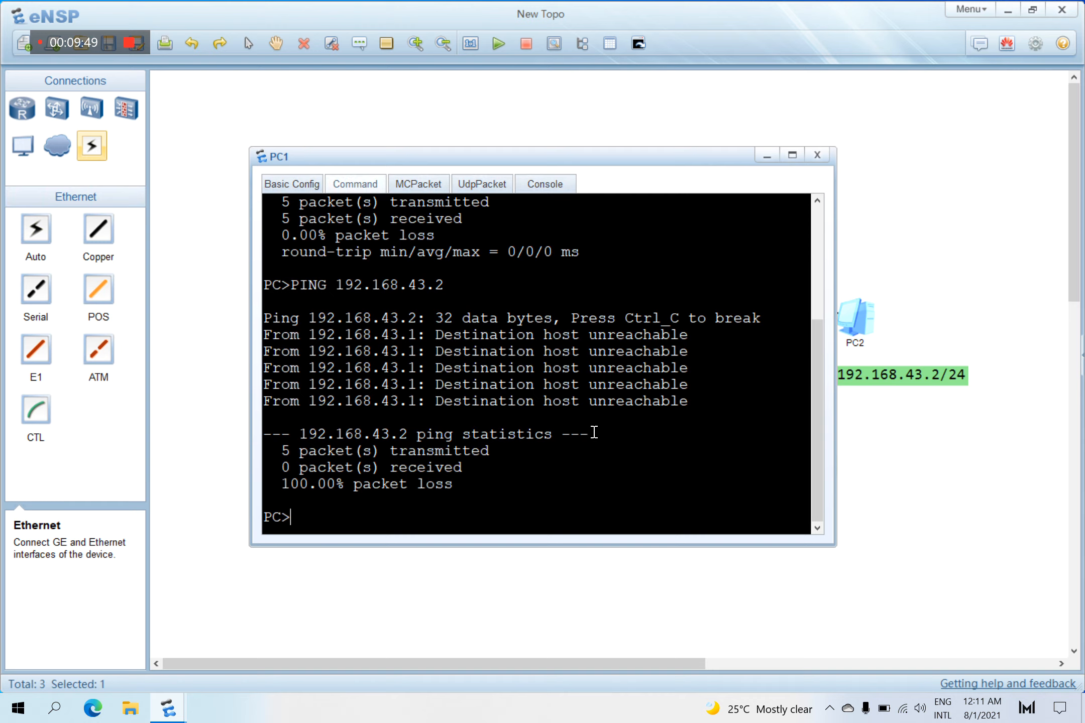
# - In the CLOUD device's settings, add an Ethernet port mapping from local port 1 to remote port 2
pyautogui.hotkey('alt', 'Tab')
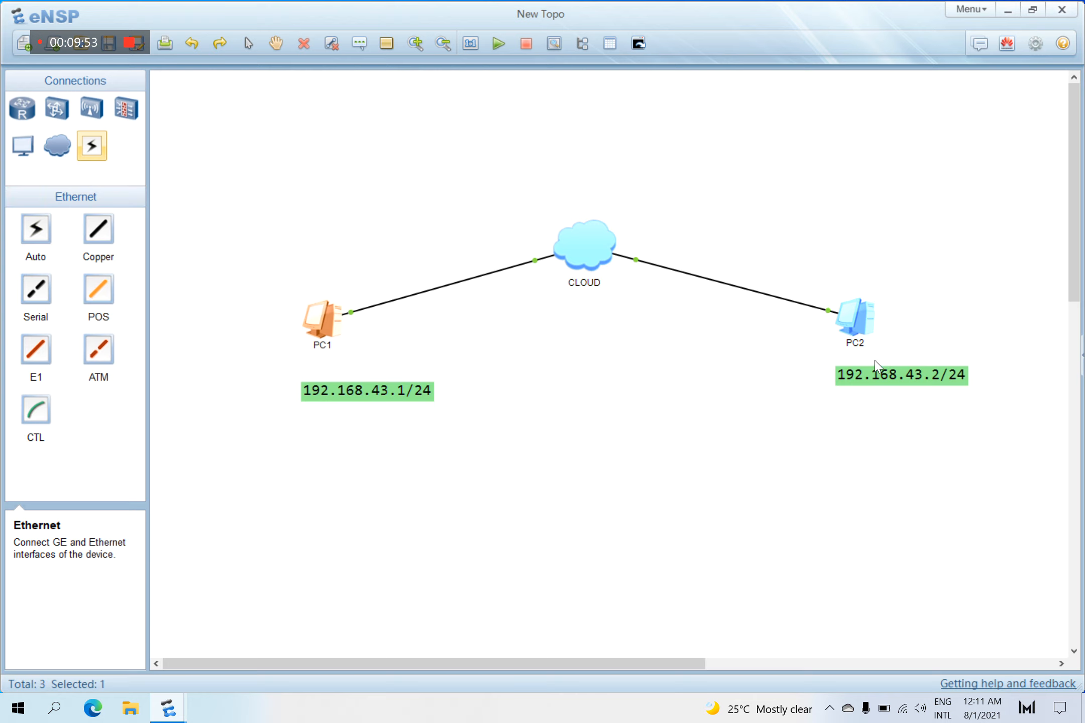
pyautogui.click(600, 265)
pyautogui.rightClick(597, 261)
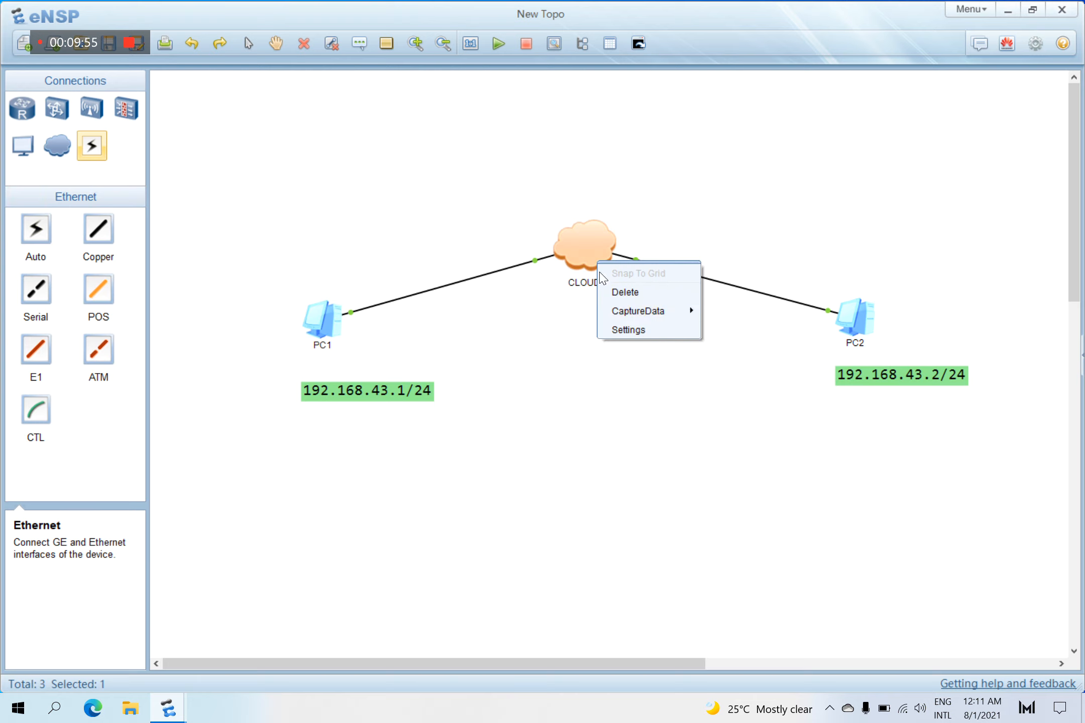
pyautogui.click(629, 329)
pyautogui.moveTo(594, 386); pyautogui.dragTo(608, 235)
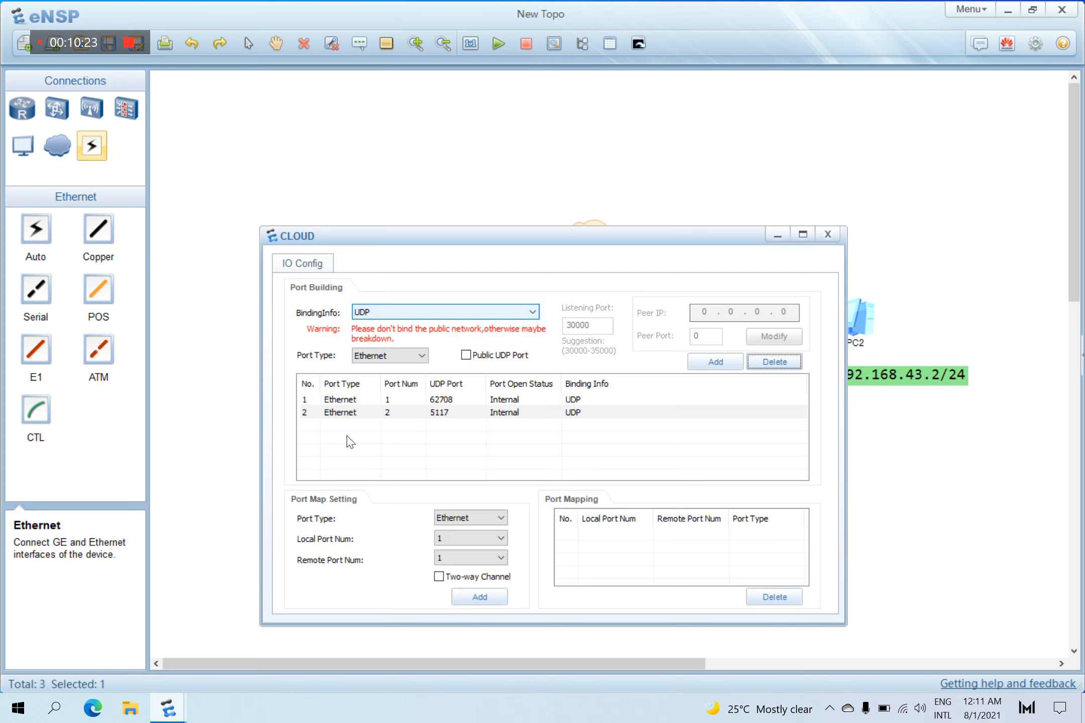
pyautogui.click(440, 536)
pyautogui.click(472, 559)
pyautogui.click(469, 581)
pyautogui.click(488, 597)
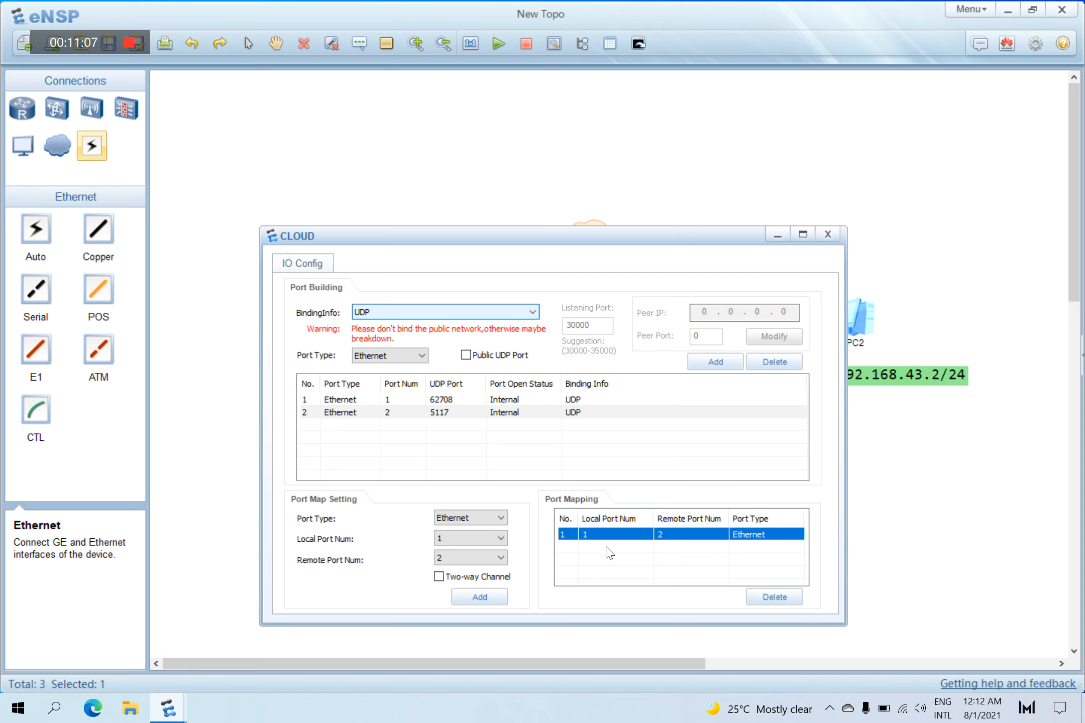
# - Add the reverse Ethernet port mapping from local port 2 to remote port 1, and close the CLOUD settings
pyautogui.click(466, 547)
pyautogui.click(463, 561)
pyautogui.click(461, 559)
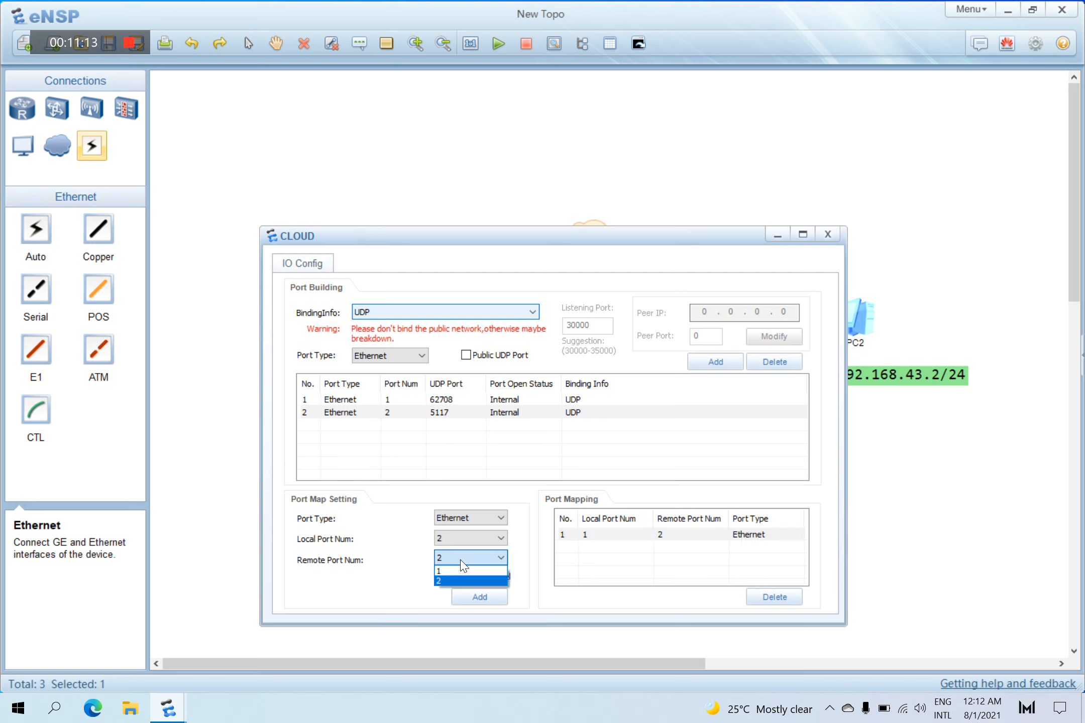
pyautogui.click(462, 571)
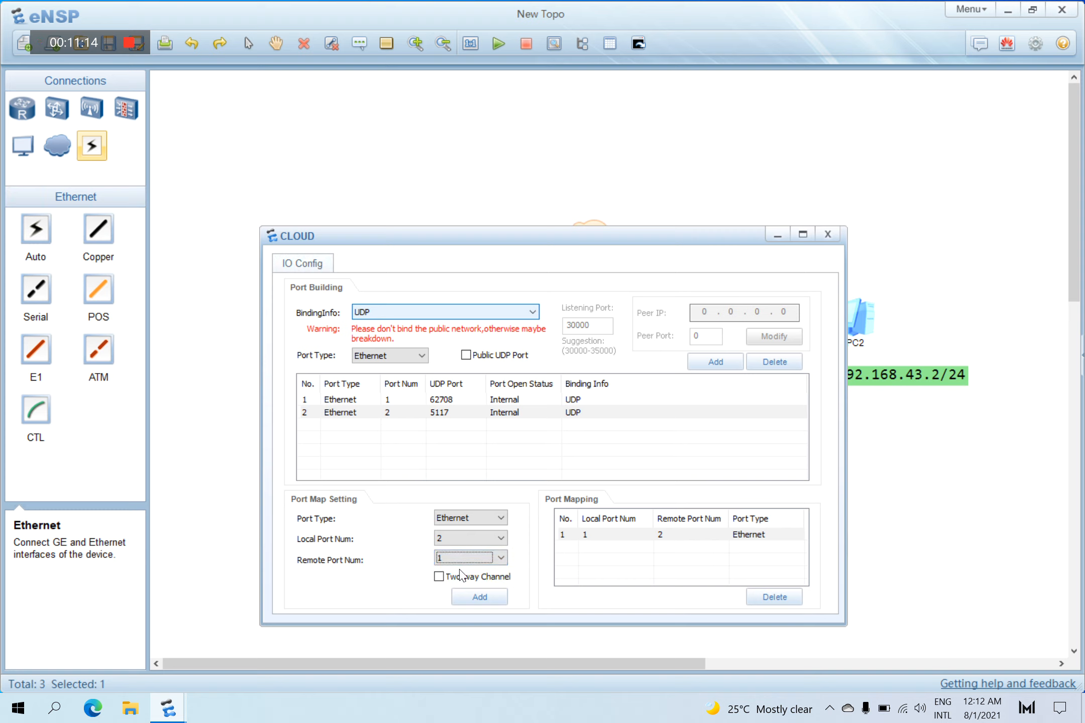
pyautogui.click(472, 597)
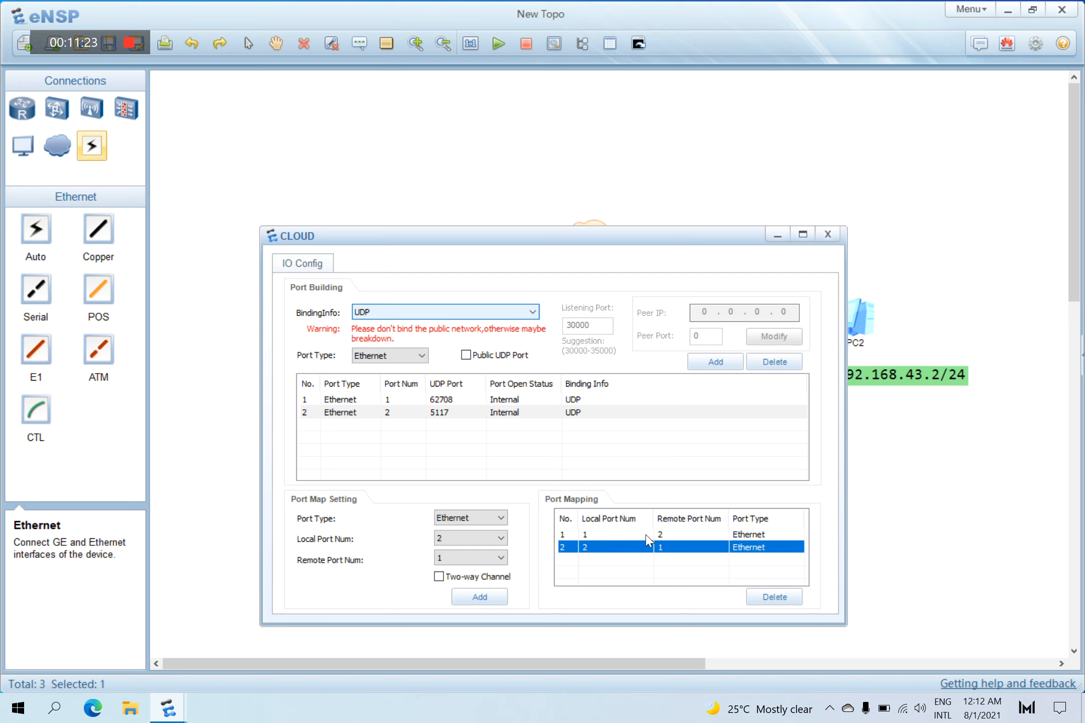
pyautogui.click(827, 235)
pyautogui.click(501, 235)
# - Ping 192.168.43.2 again from PC1's command console, close the PC1 window and clear the device selection
pyautogui.doubleClick(319, 322)
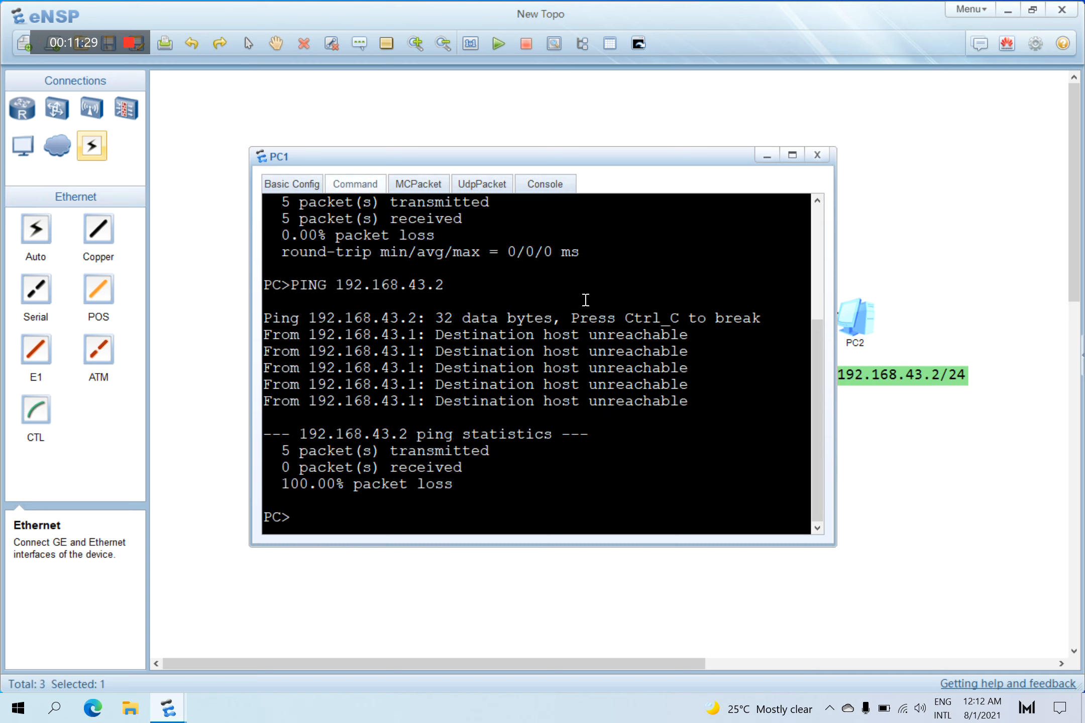
pyautogui.press('Up')
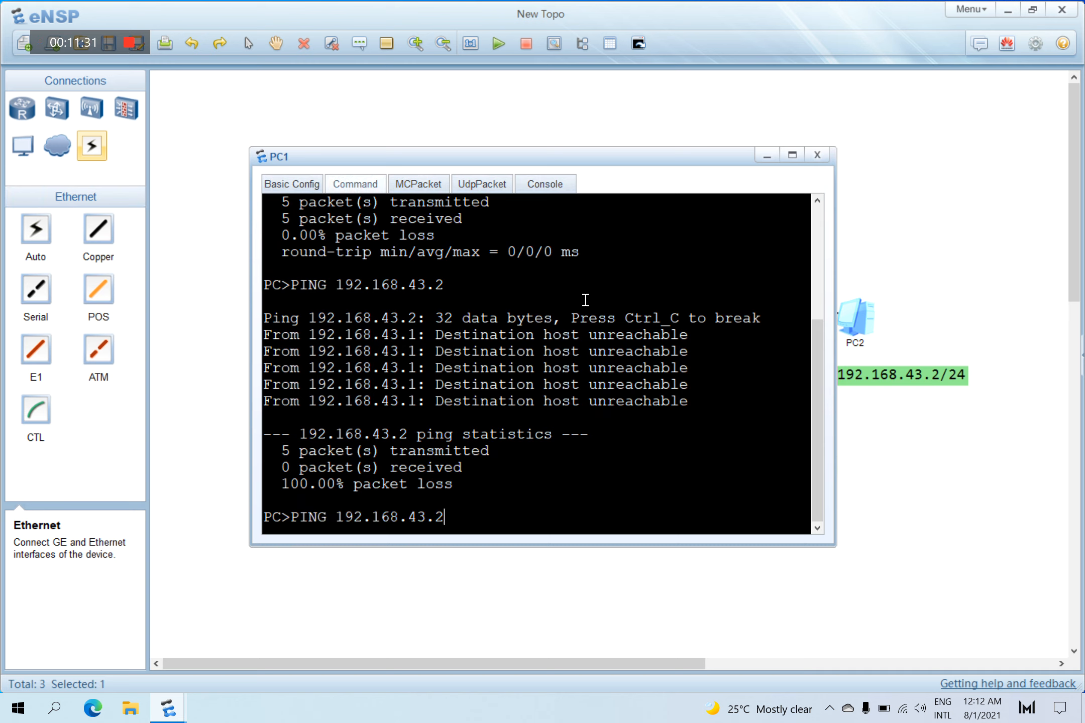
pyautogui.press('Return')
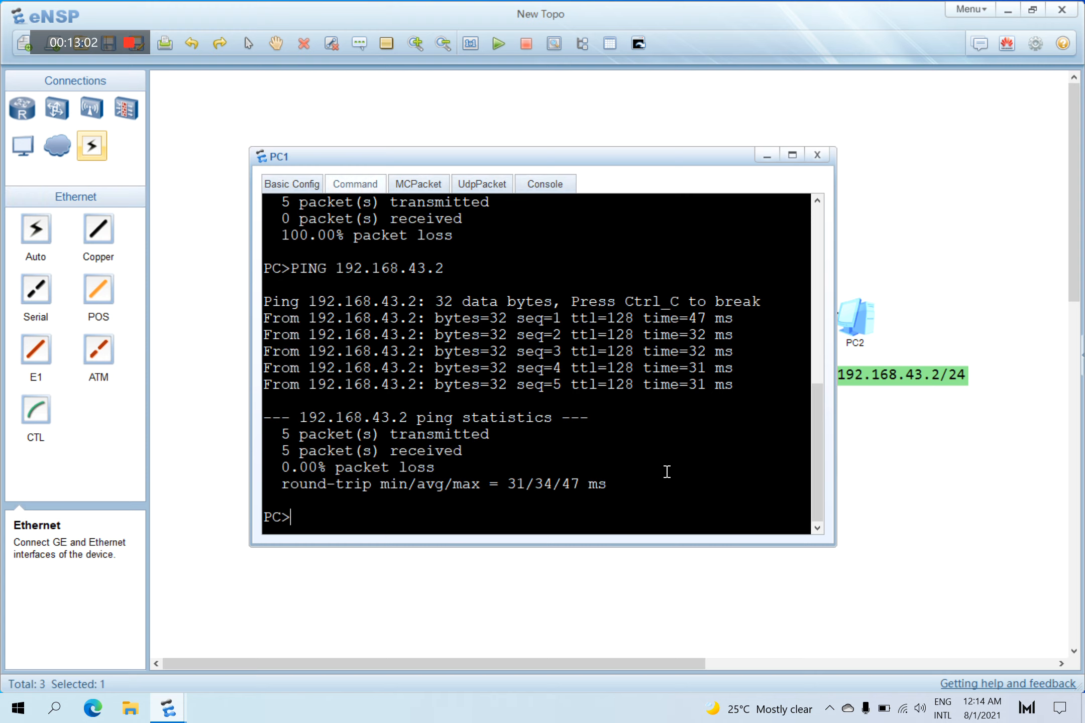
pyautogui.click(816, 153)
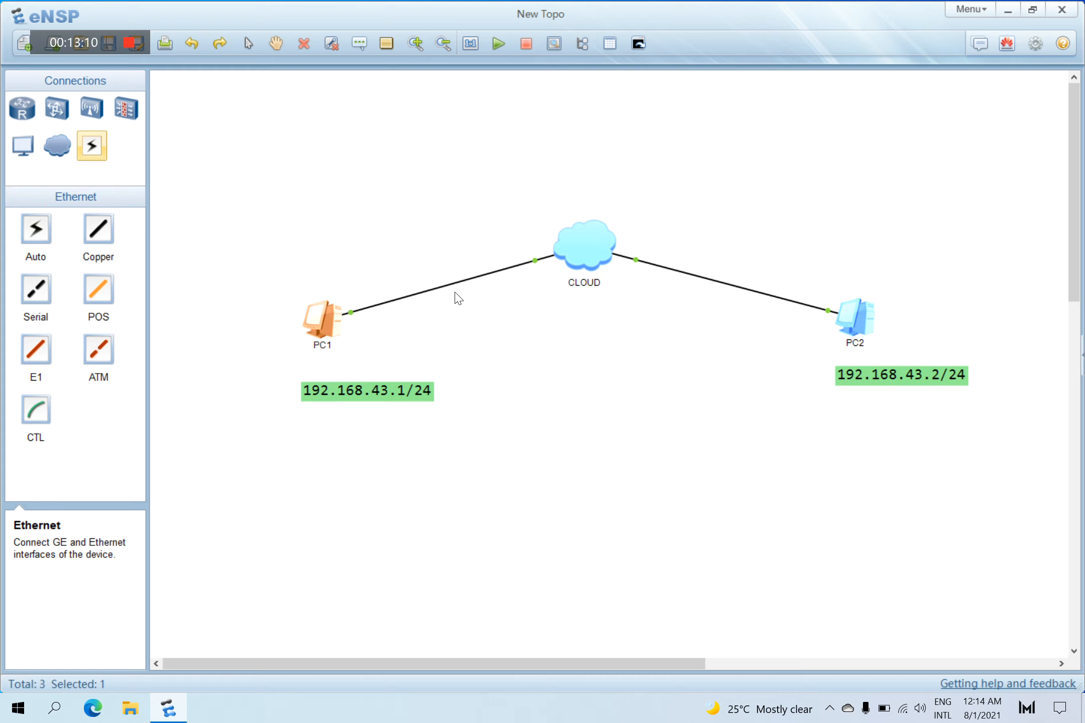
pyautogui.click(627, 368)
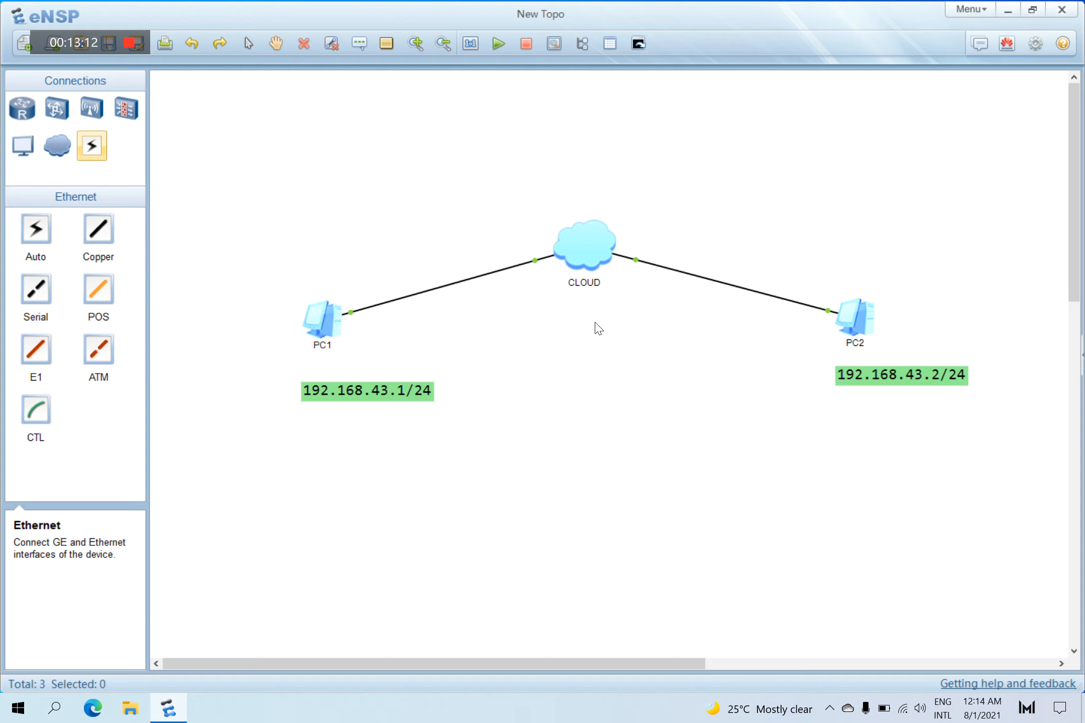